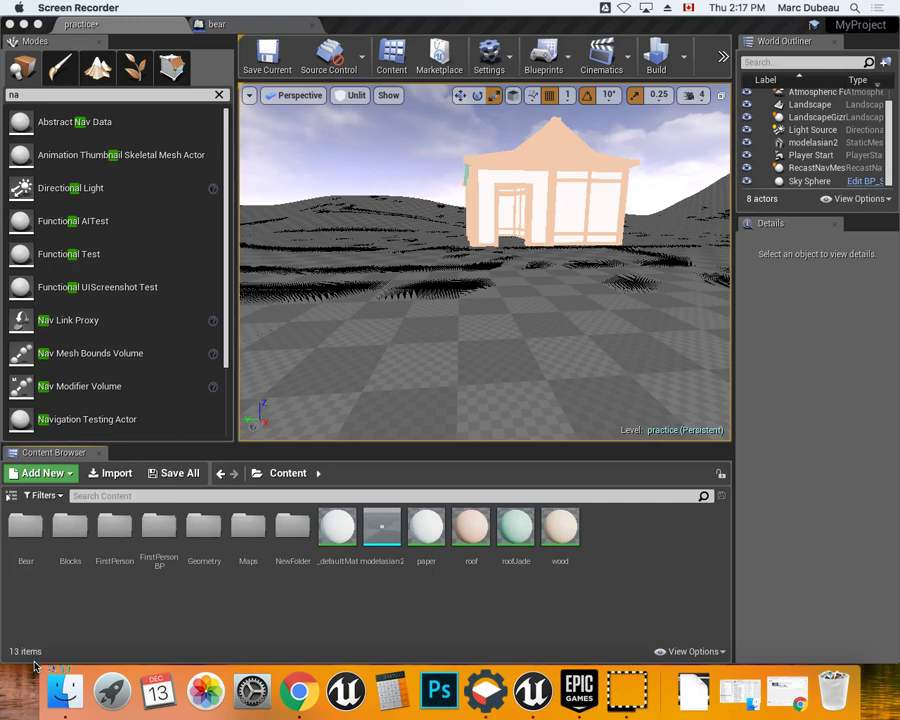
# - Create a new folder in Content and rename it bear2
pyautogui.click(36, 665)
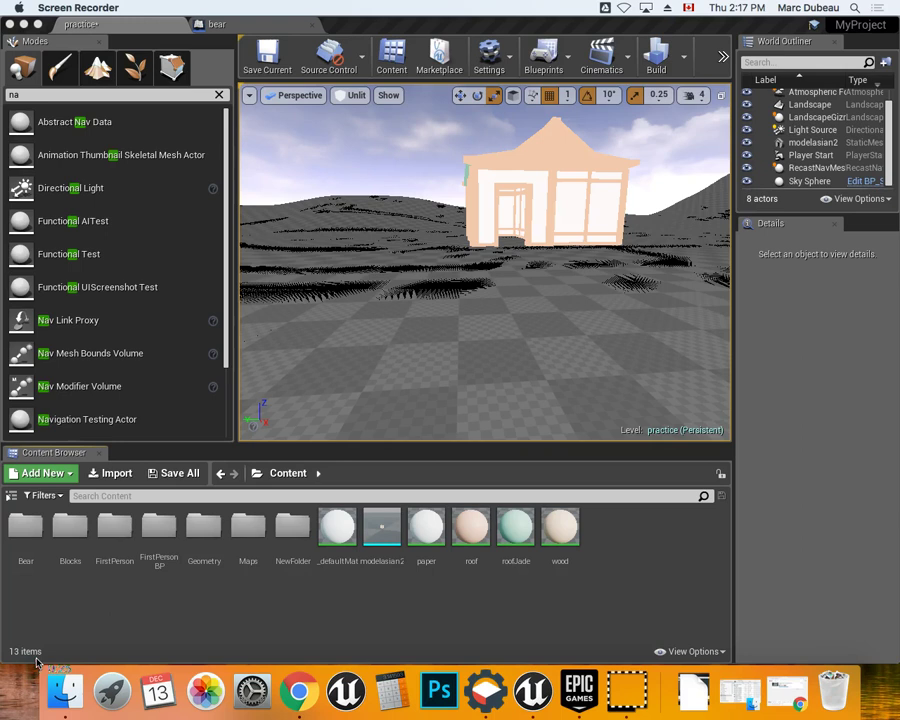
pyautogui.click(36, 661)
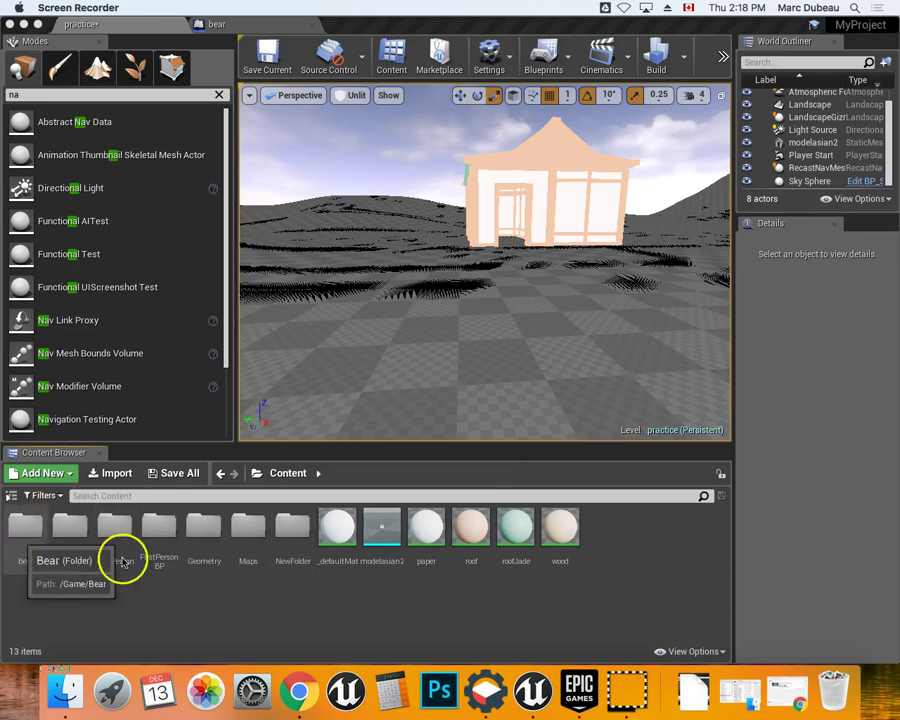
pyautogui.click(662, 542)
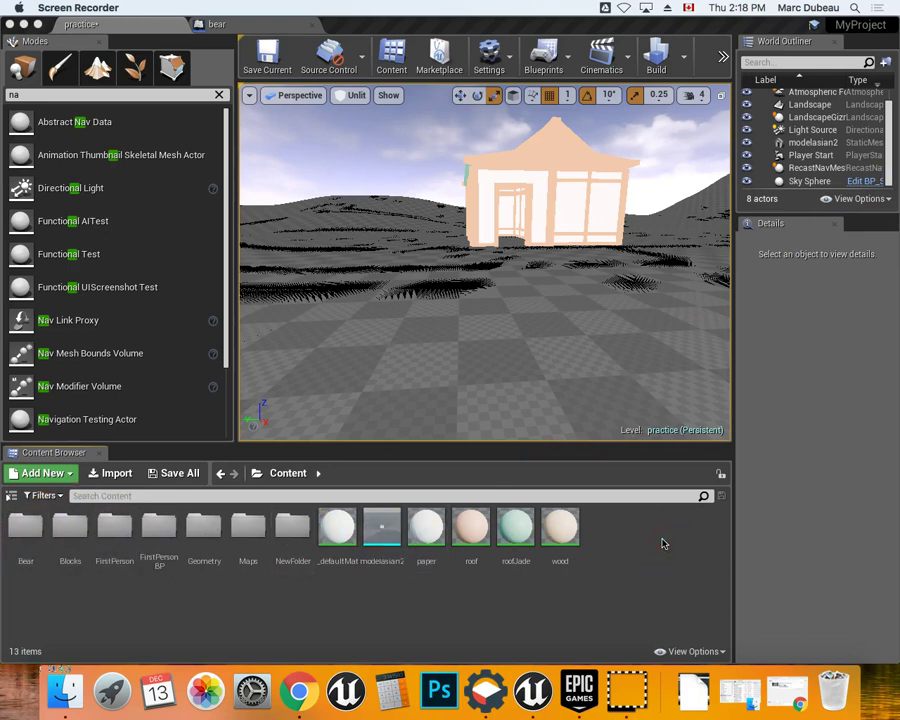
pyautogui.rightClick(662, 543)
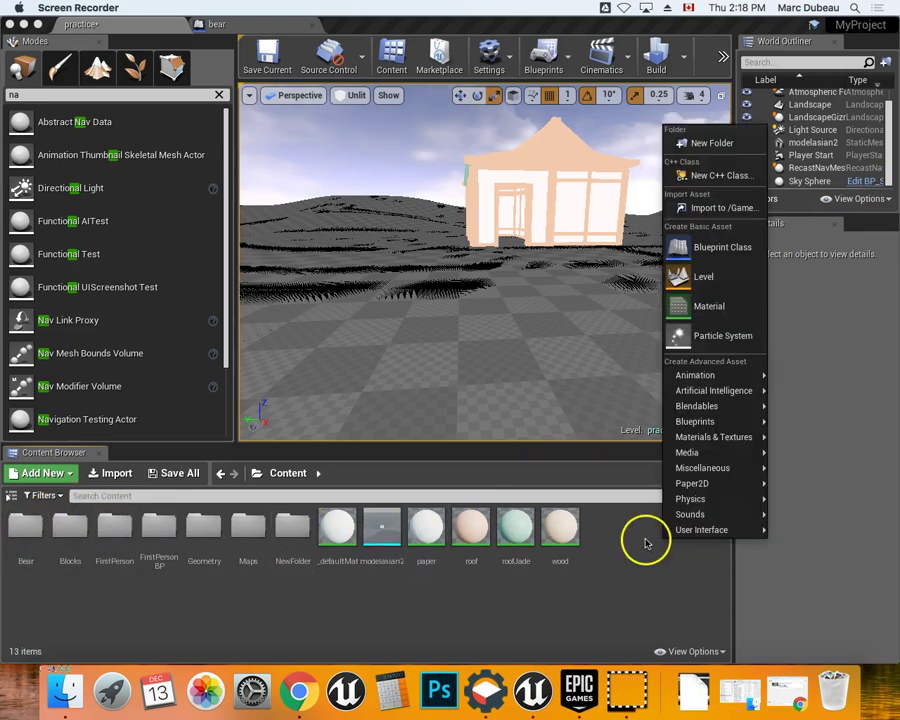
pyautogui.click(722, 148)
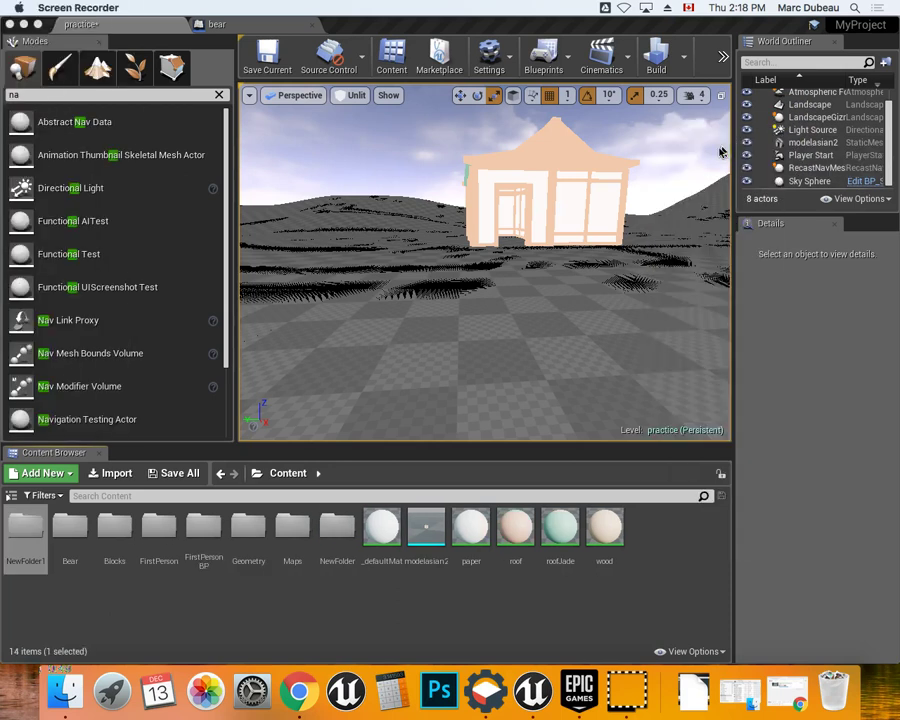
pyautogui.rightClick(20, 538)
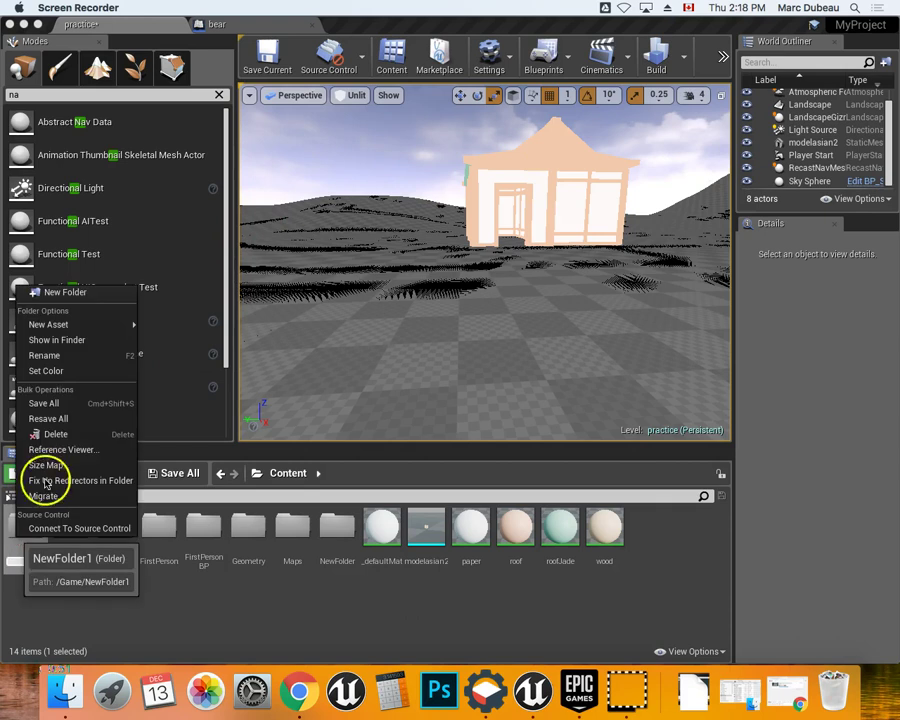
pyautogui.click(62, 356)
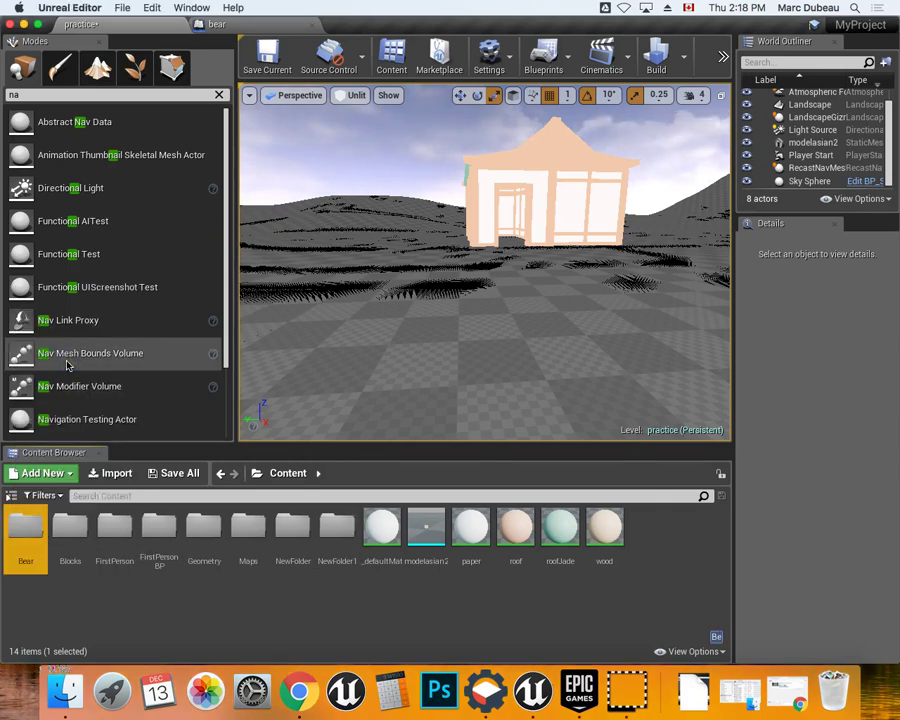
# - Open the bear2 folder and bring up its asset creation menu
pyautogui.click(334, 527)
pyautogui.doubleClick(334, 527)
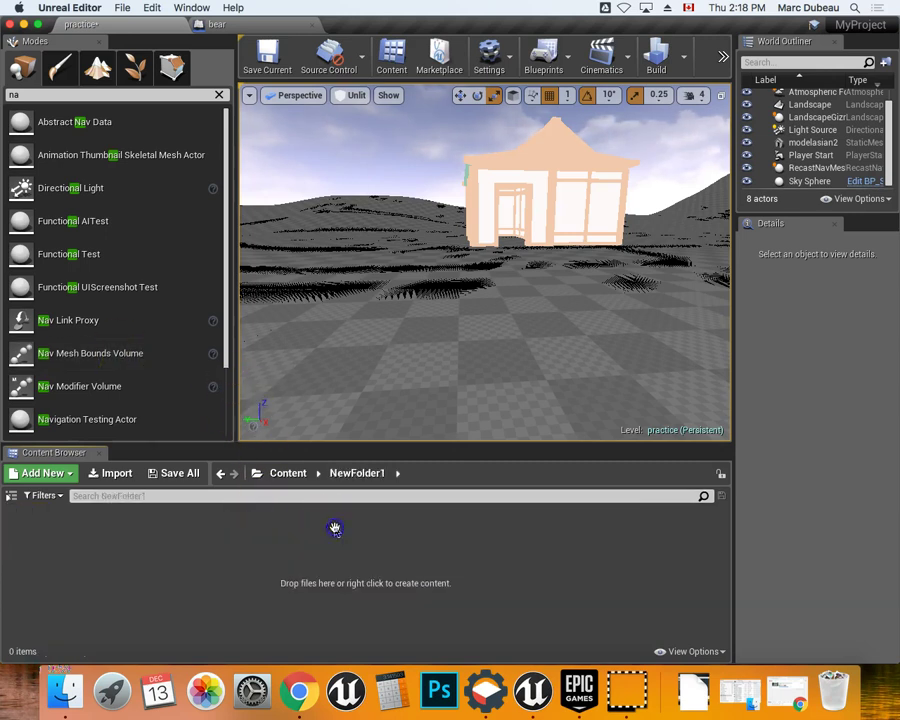
pyautogui.click(222, 474)
pyautogui.doubleClick(72, 520)
pyautogui.rightClick(146, 531)
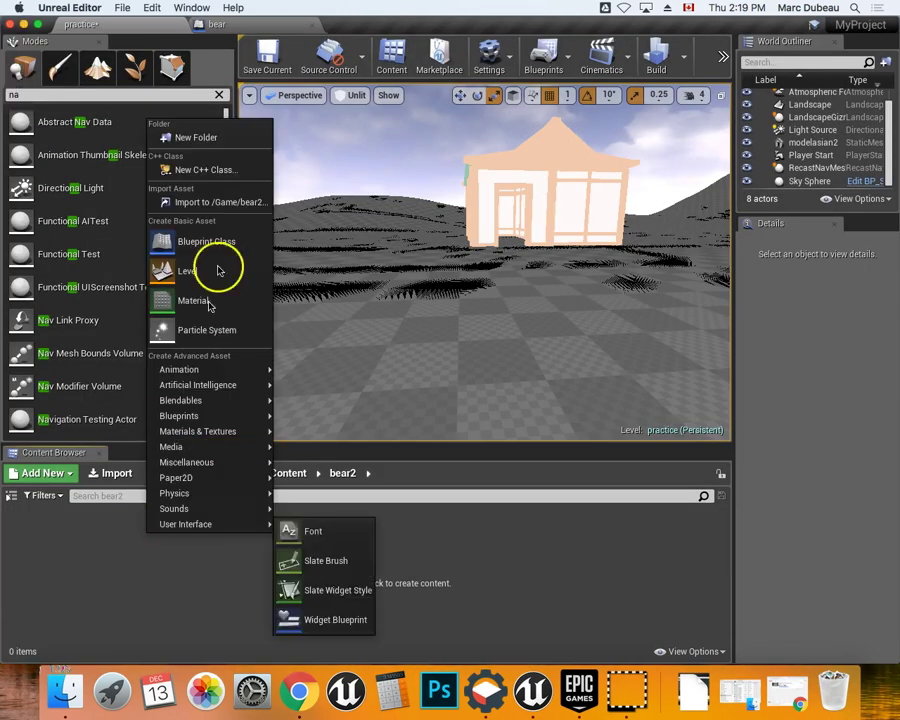
# - Import BEARDANCINGFIN.fbx into /Game/bear2 with Import Animations on and Animation Length at Animated Time
pyautogui.click(240, 203)
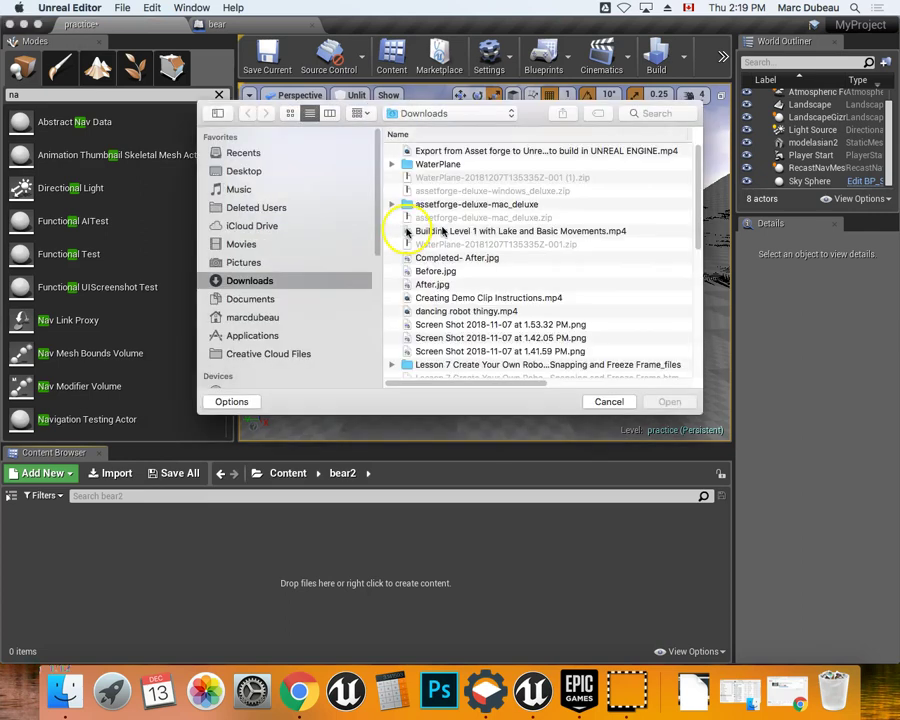
pyautogui.scroll(1, 441, 231)
pyautogui.press('Down')
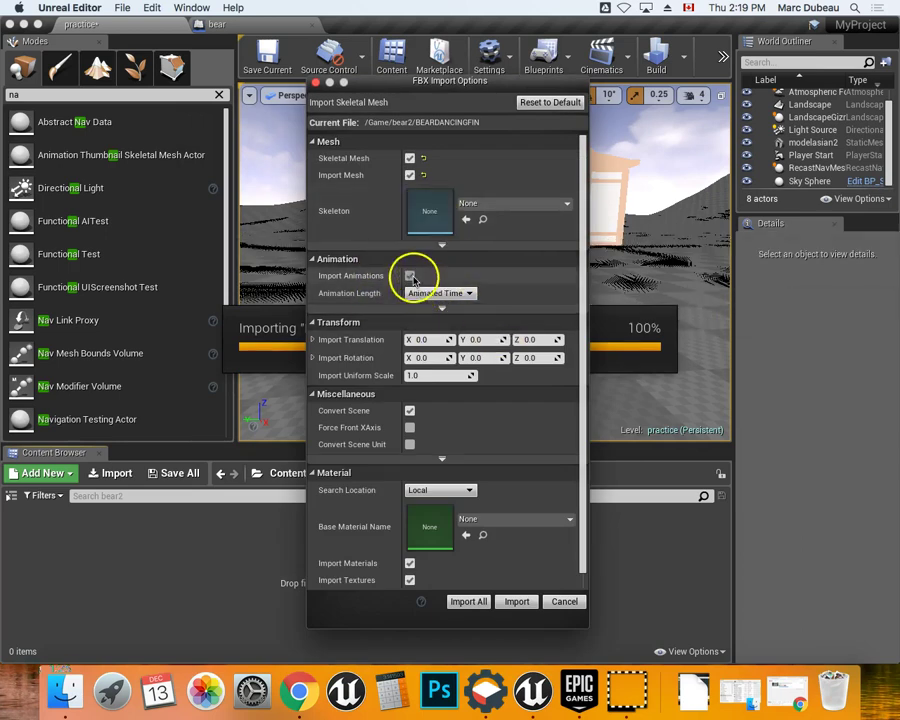
pyautogui.click(410, 276)
pyautogui.click(410, 276)
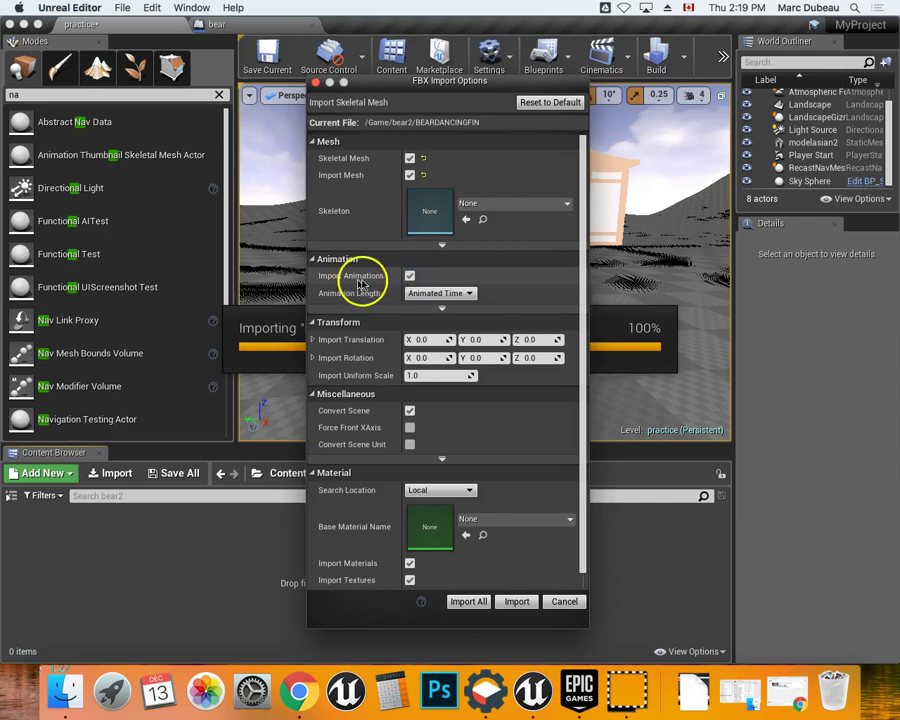
pyautogui.click(446, 293)
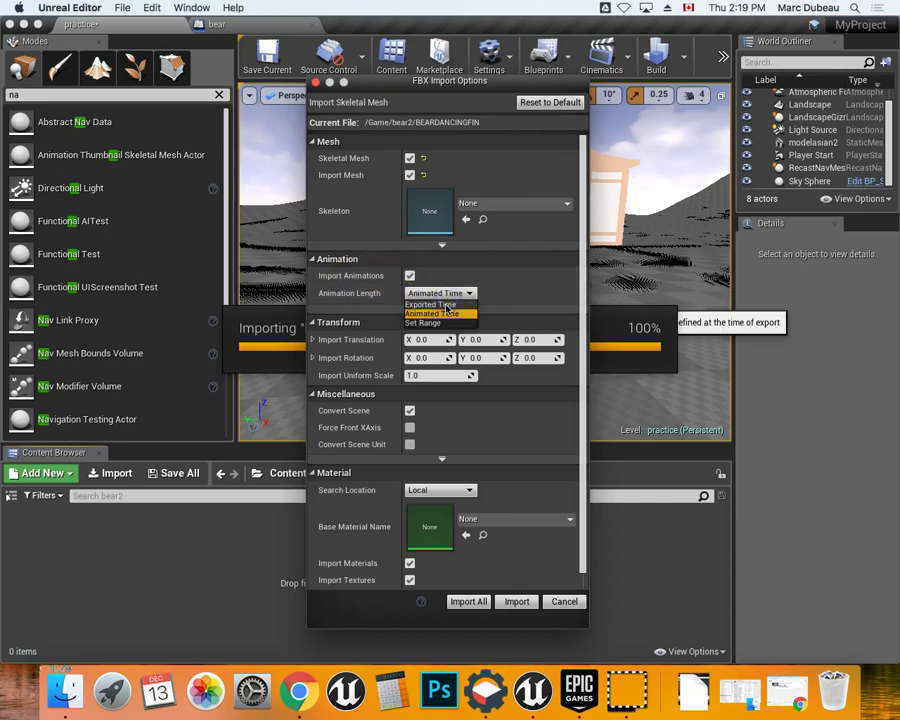
pyautogui.click(441, 304)
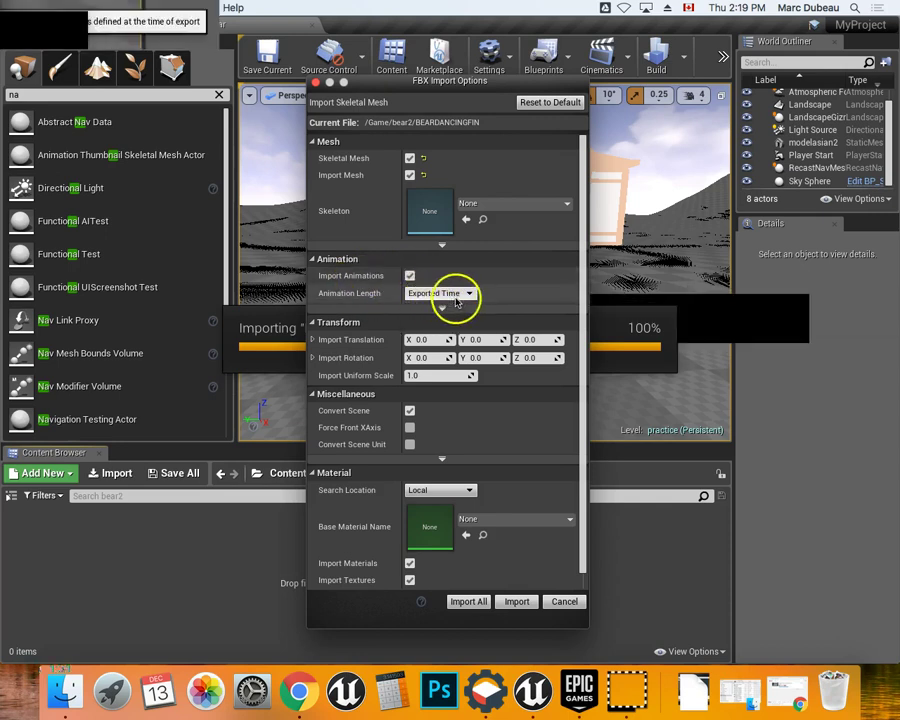
pyautogui.click(444, 295)
pyautogui.click(450, 315)
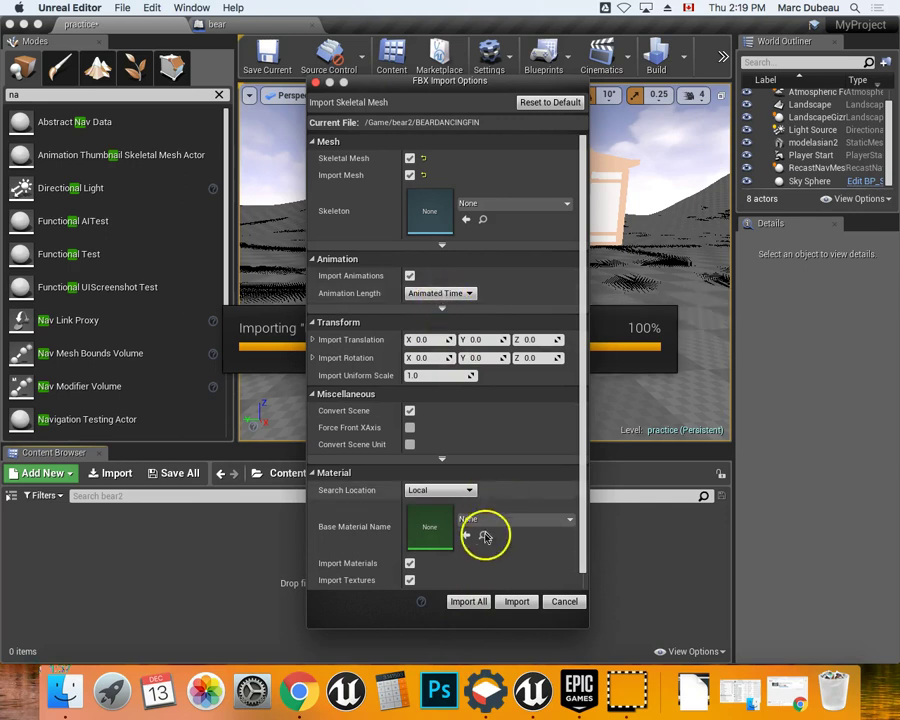
pyautogui.click(469, 600)
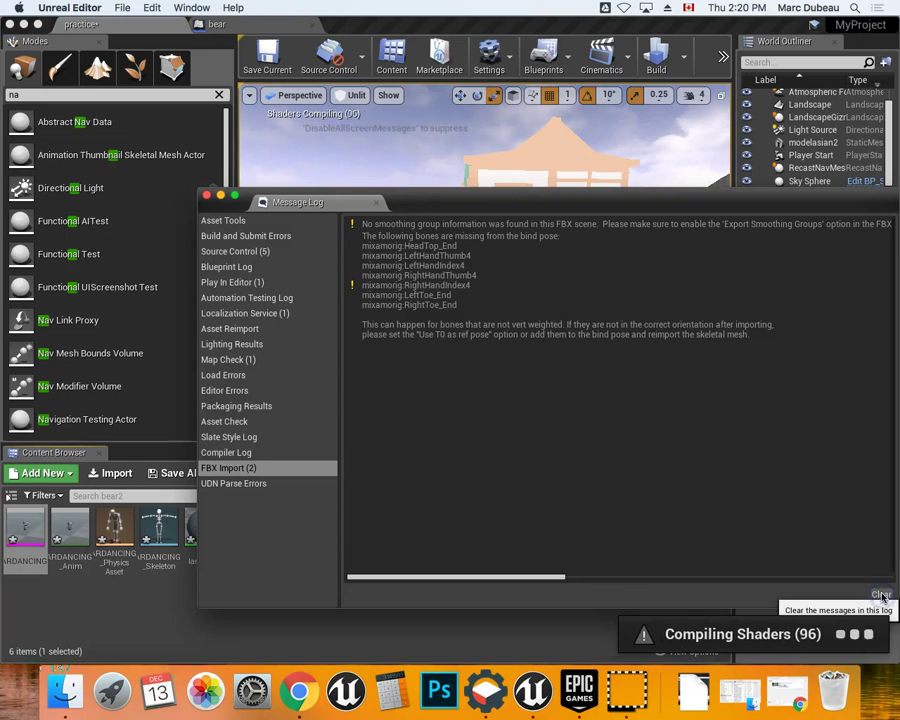
# - Clear the FBX import warnings, close the Message Log and review the imported bear assets
pyautogui.click(881, 596)
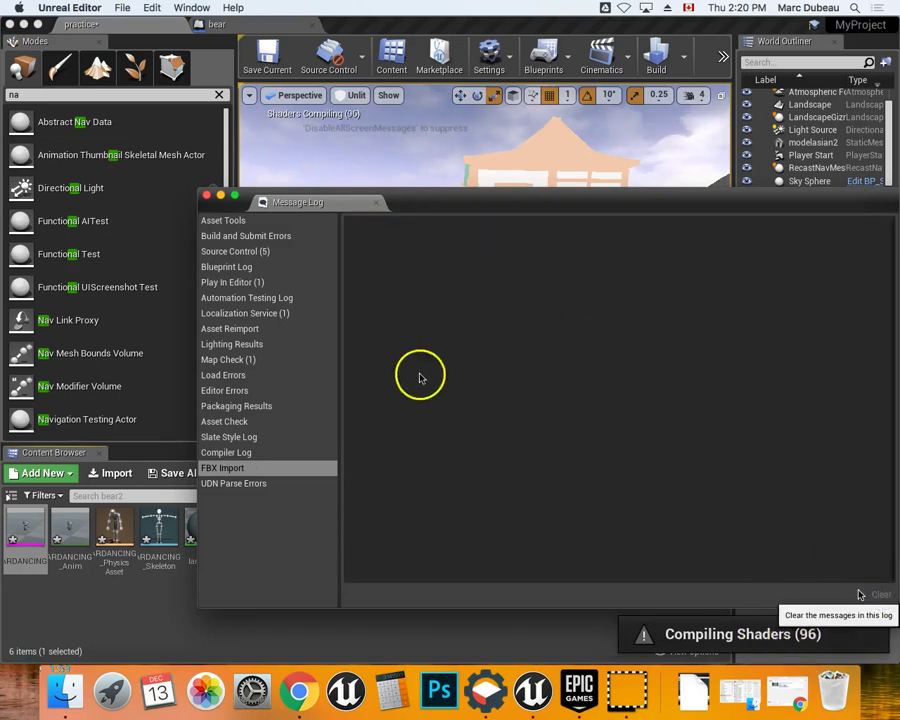
pyautogui.click(206, 195)
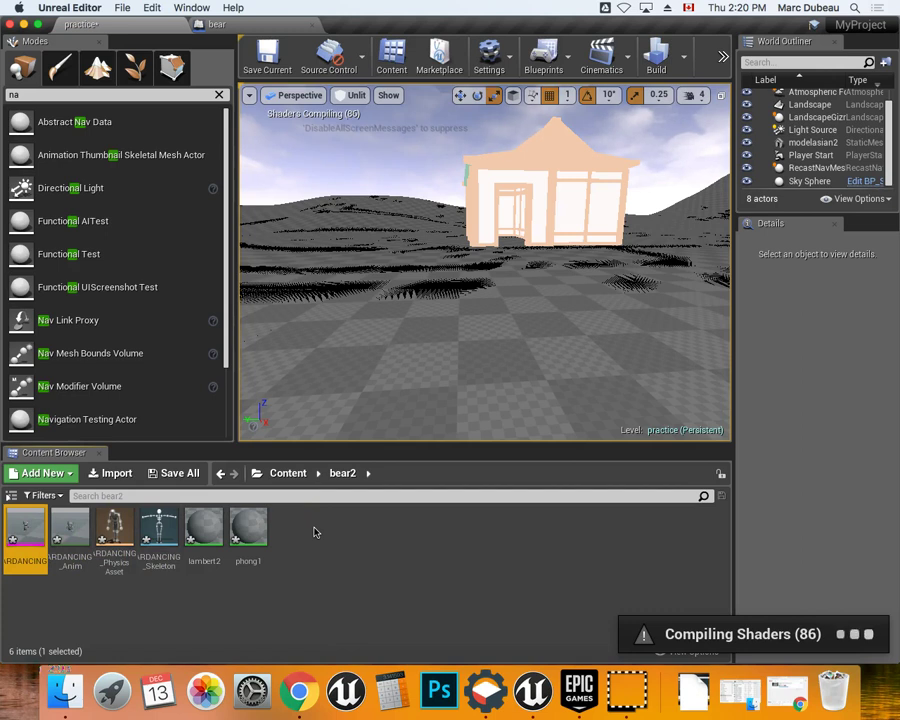
pyautogui.click(344, 473)
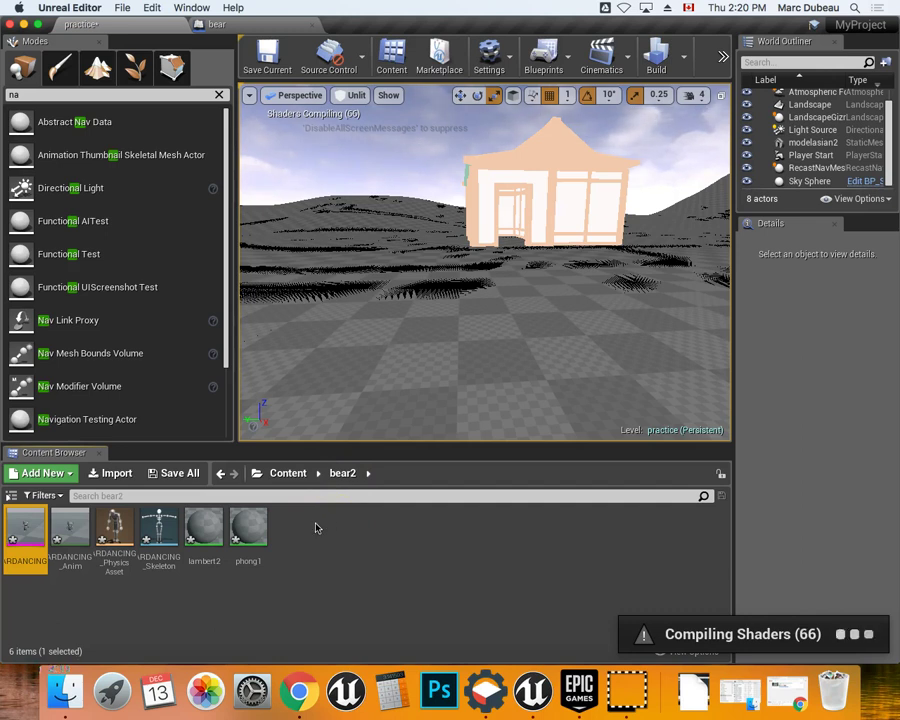
# - Create a Character-based Blueprint Class named bear2 and open it in the Blueprint editor
pyautogui.rightClick(316, 527)
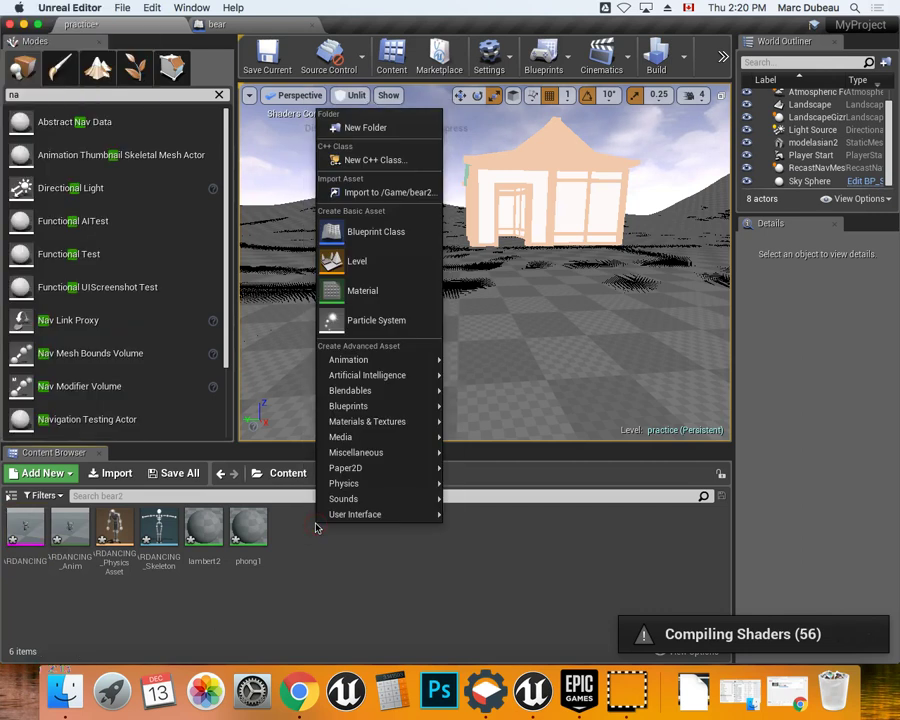
pyautogui.click(379, 241)
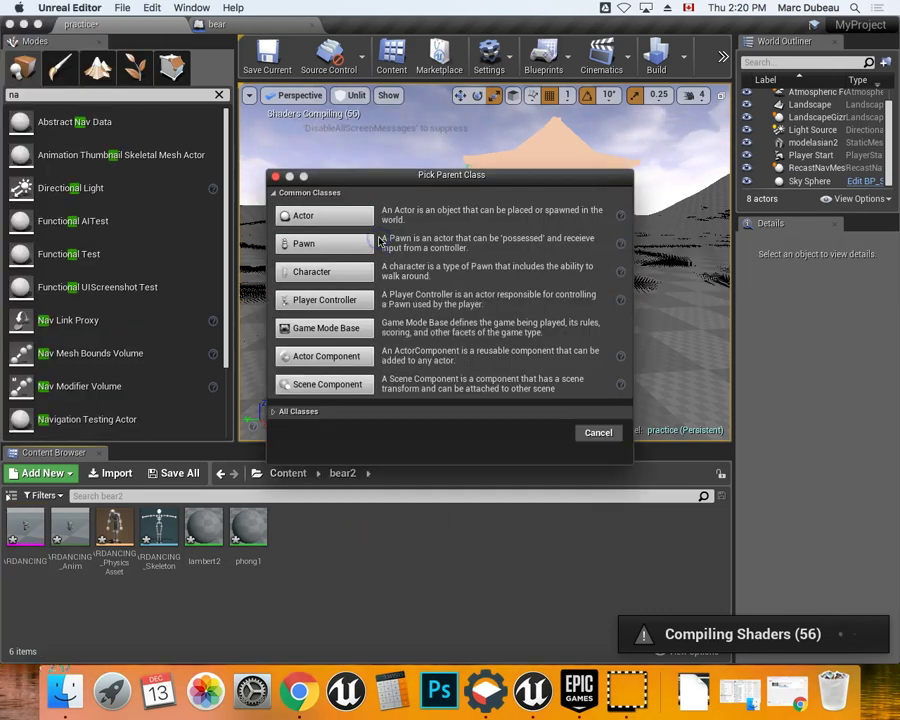
pyautogui.click(321, 276)
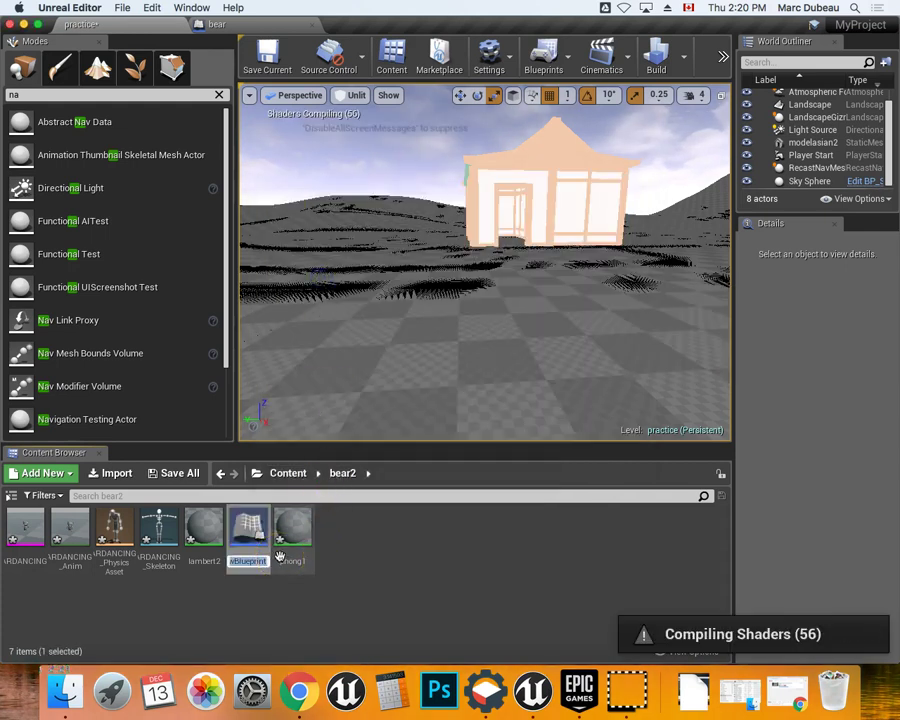
pyautogui.write('bear2')
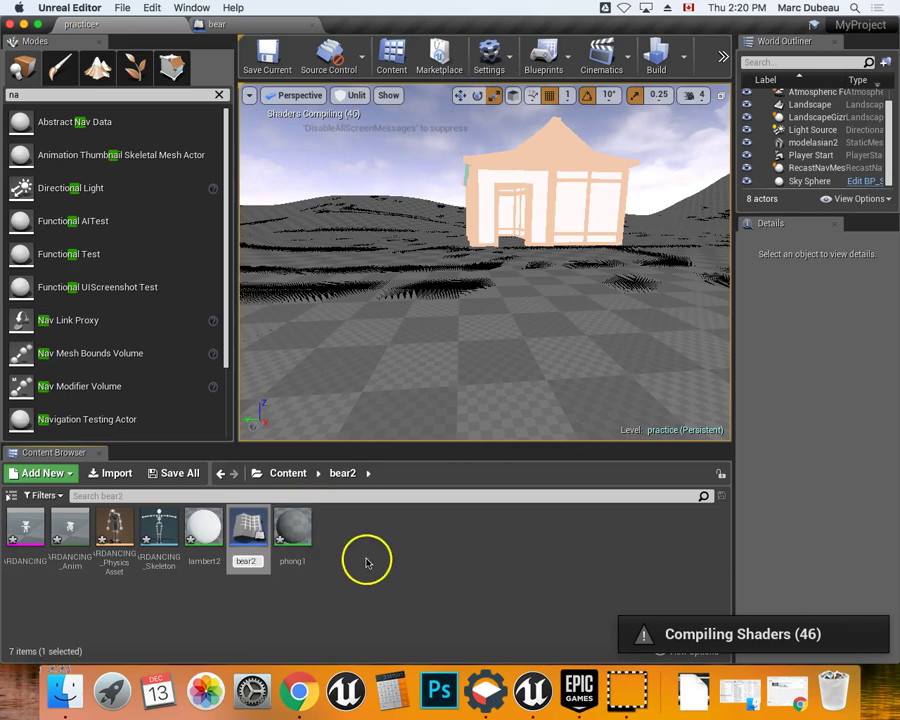
pyautogui.press('Return')
pyautogui.moveTo(28, 545)
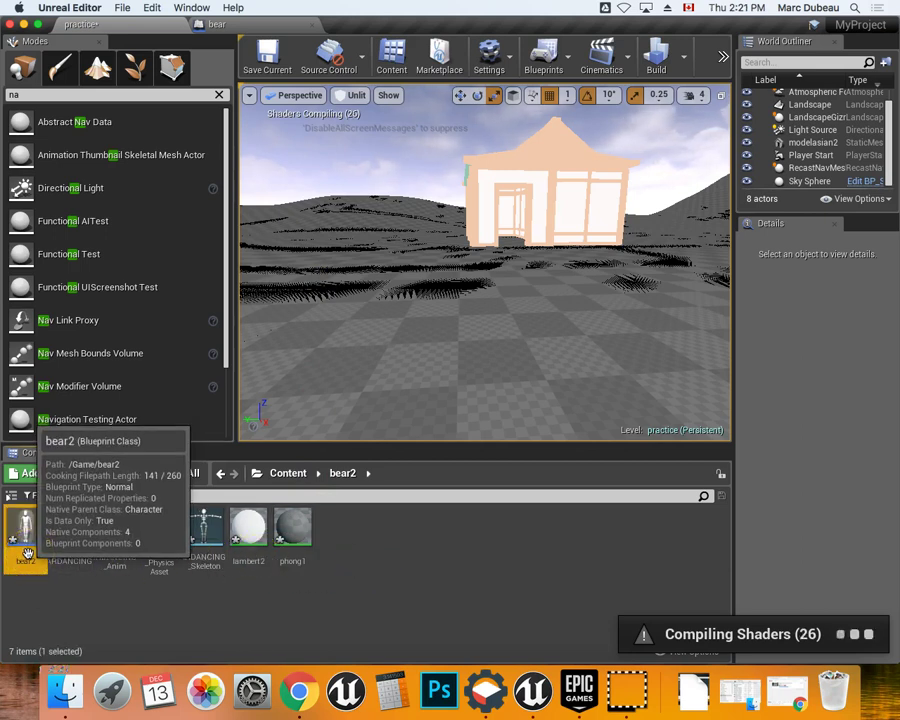
pyautogui.click(56, 596)
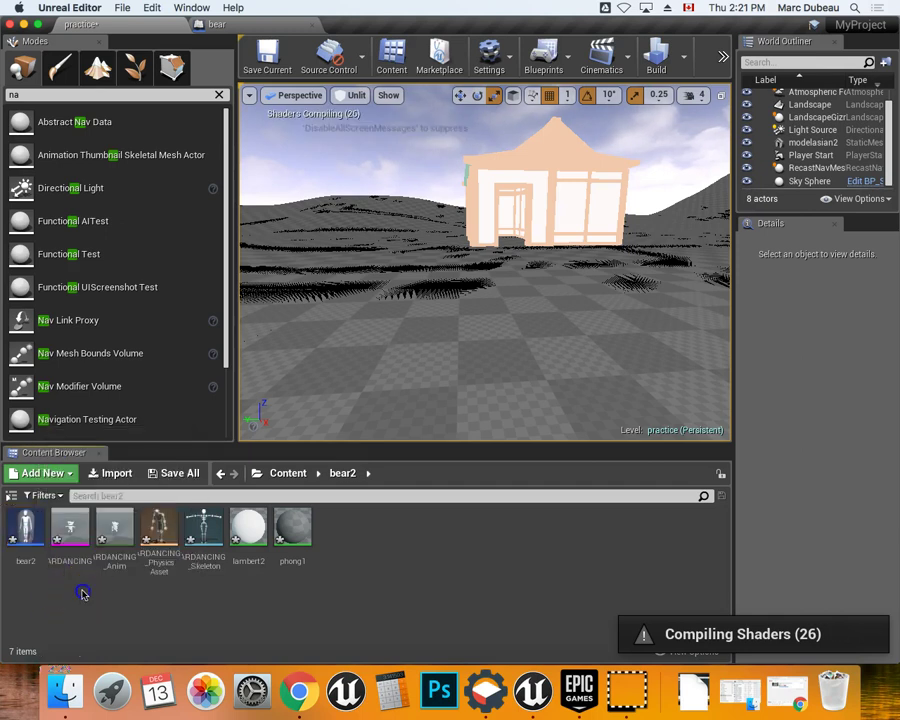
pyautogui.doubleClick(22, 533)
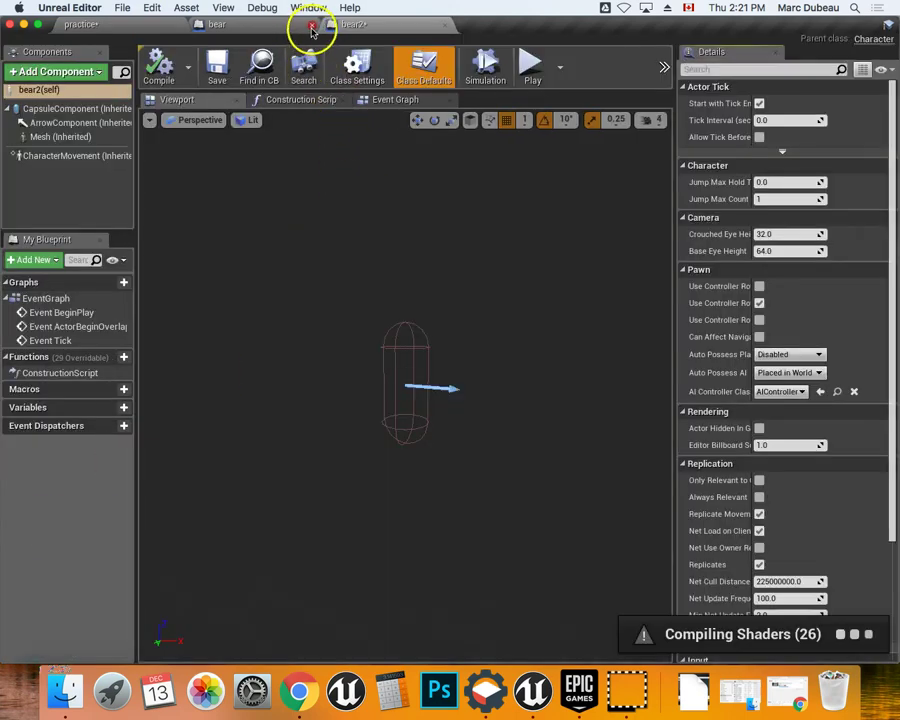
# - Close the old bear Blueprint and filter bear2's Add Component list by 'ske' for Skeletal Mesh
pyautogui.click(312, 24)
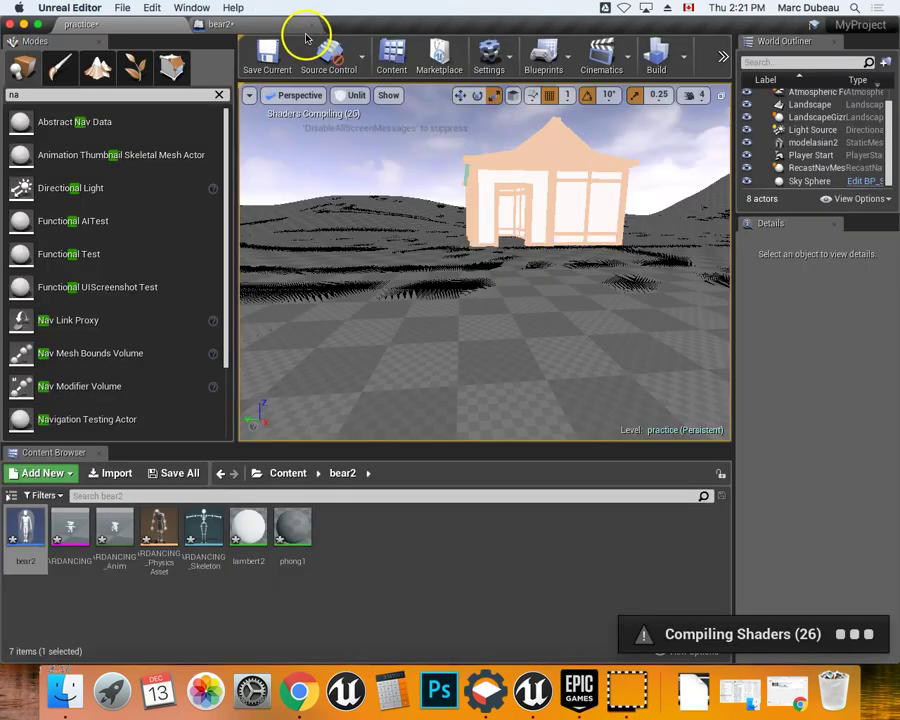
pyautogui.click(248, 24)
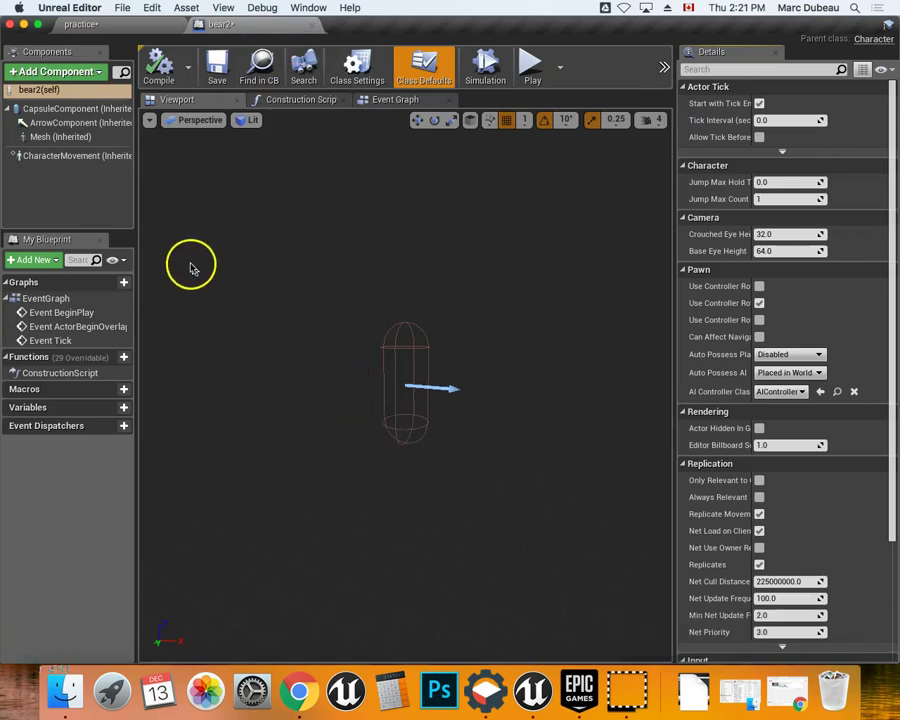
pyautogui.click(91, 73)
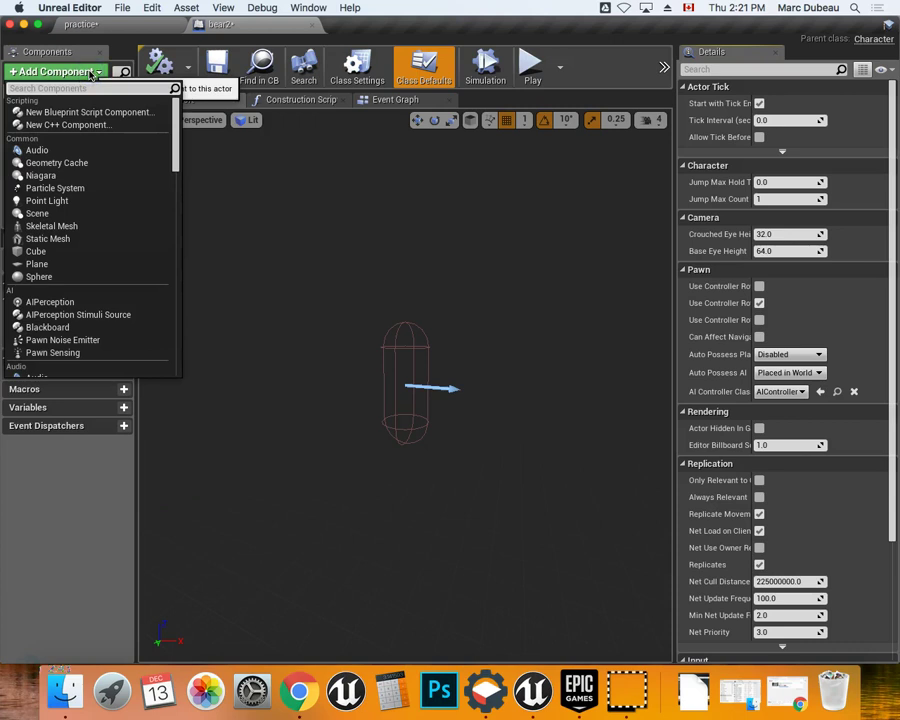
pyautogui.click(57, 86)
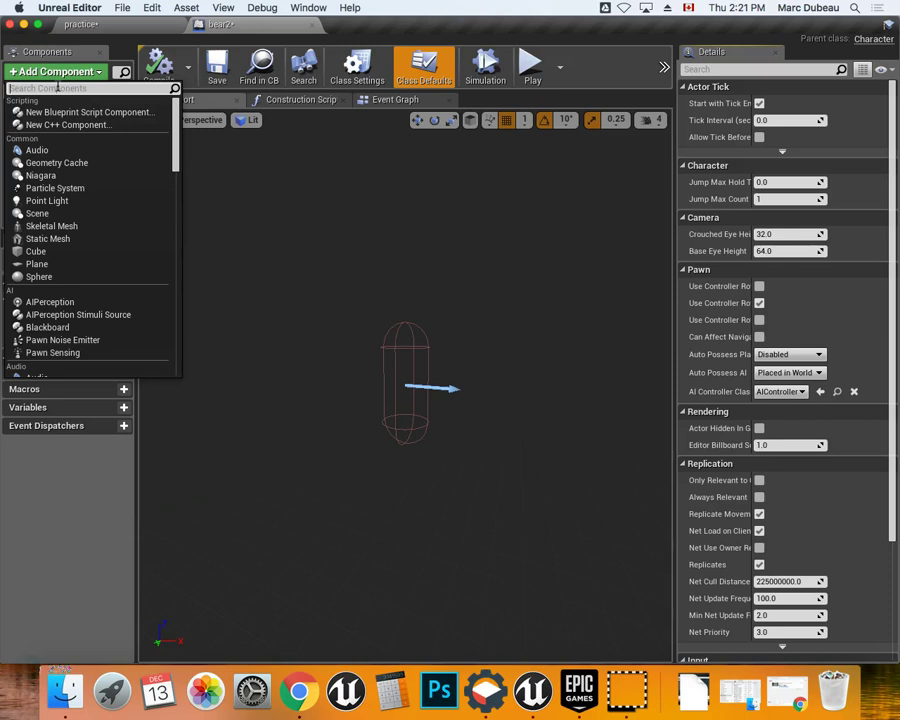
pyautogui.write('ske')
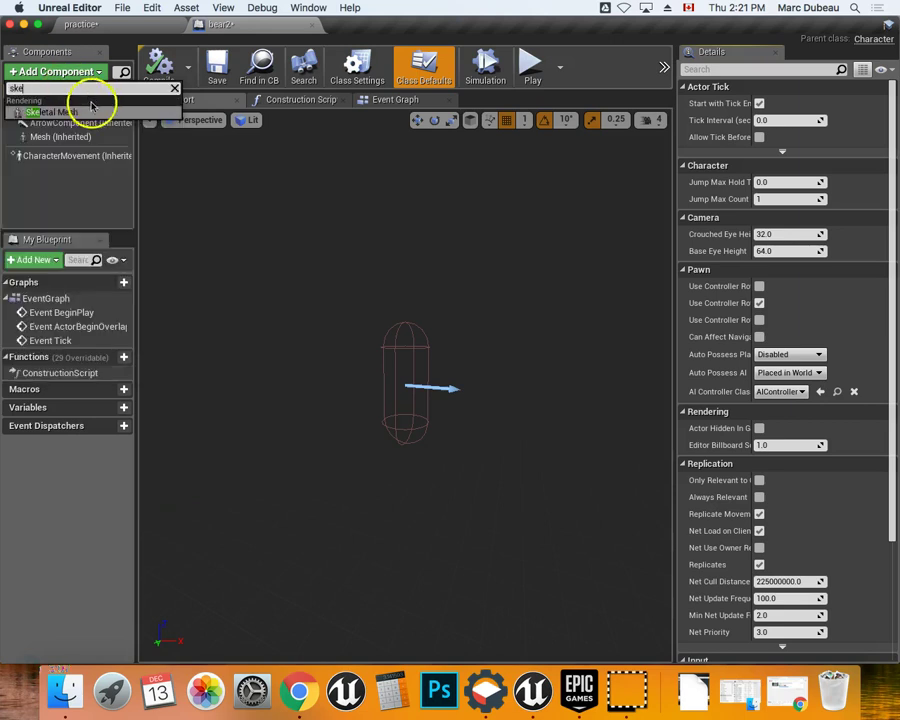
# - Add a SkeletalMesh component and assign it the BEARDANCINGFIN mesh
pyautogui.click(87, 111)
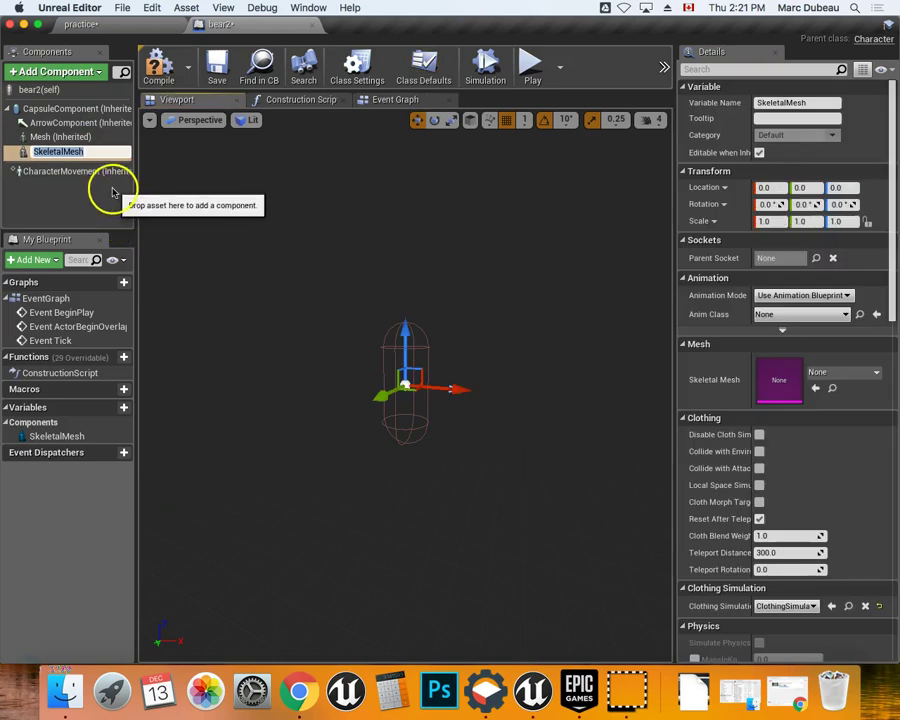
pyautogui.press('Return')
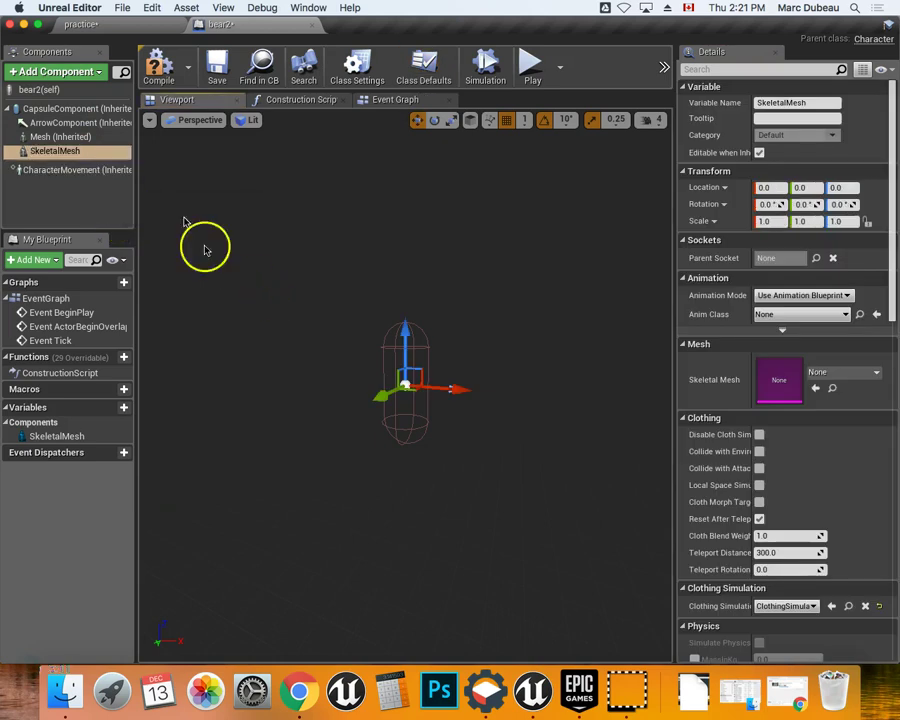
pyautogui.click(88, 153)
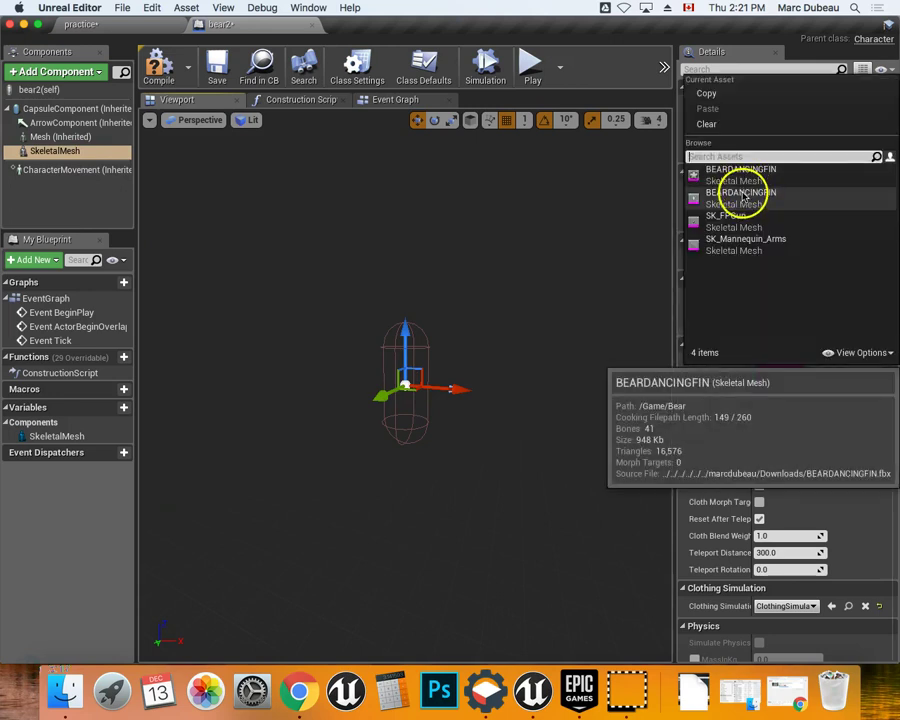
pyautogui.click(745, 178)
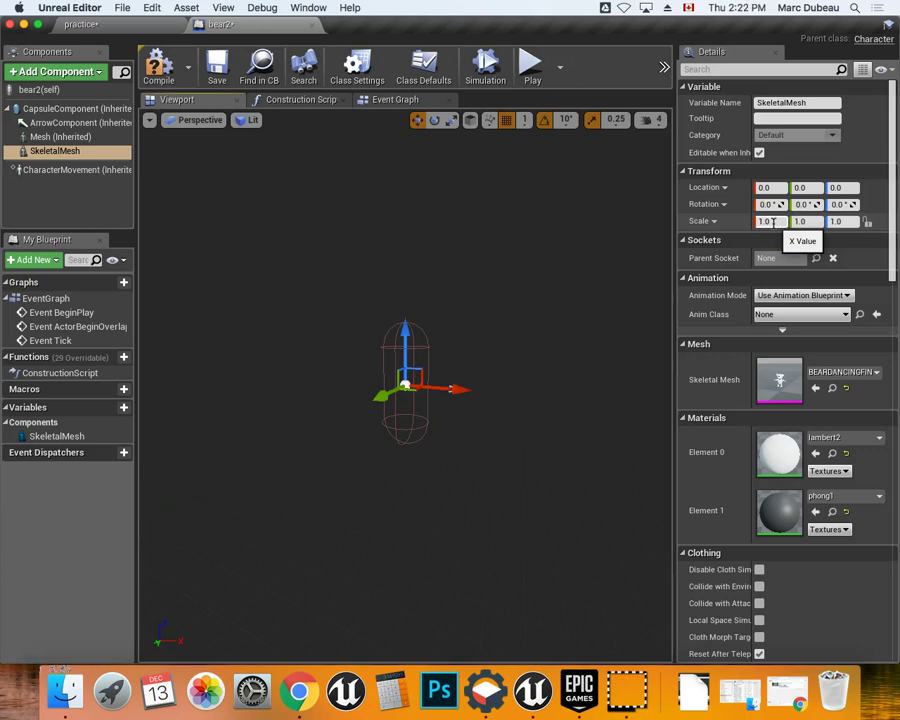
# - Set the SkeletalMesh scale to 20 on X, Y and Z
pyautogui.click(773, 222)
pyautogui.click(801, 222)
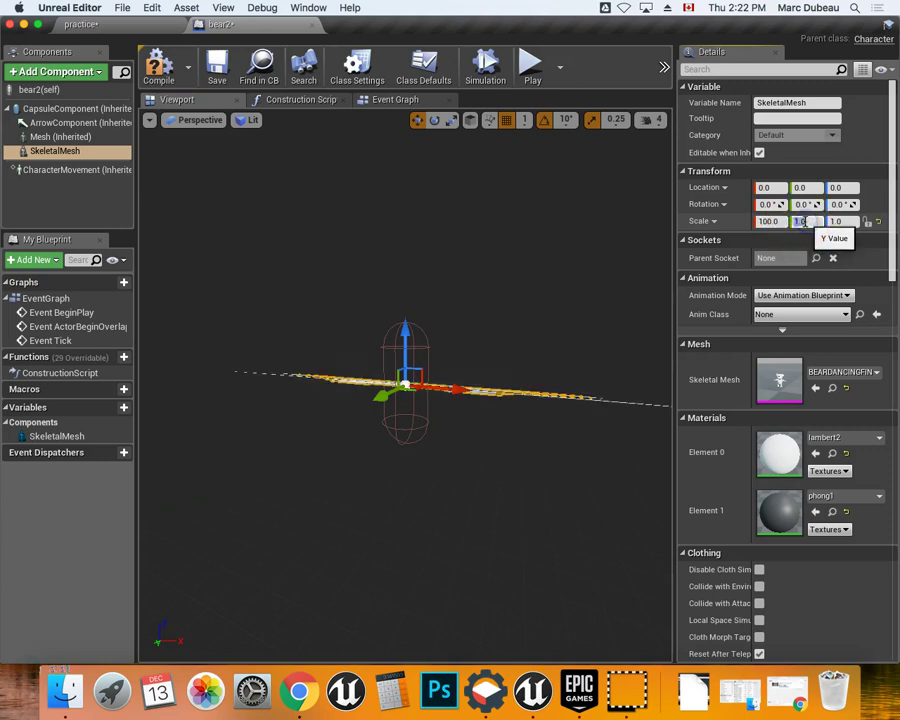
pyautogui.click(777, 221)
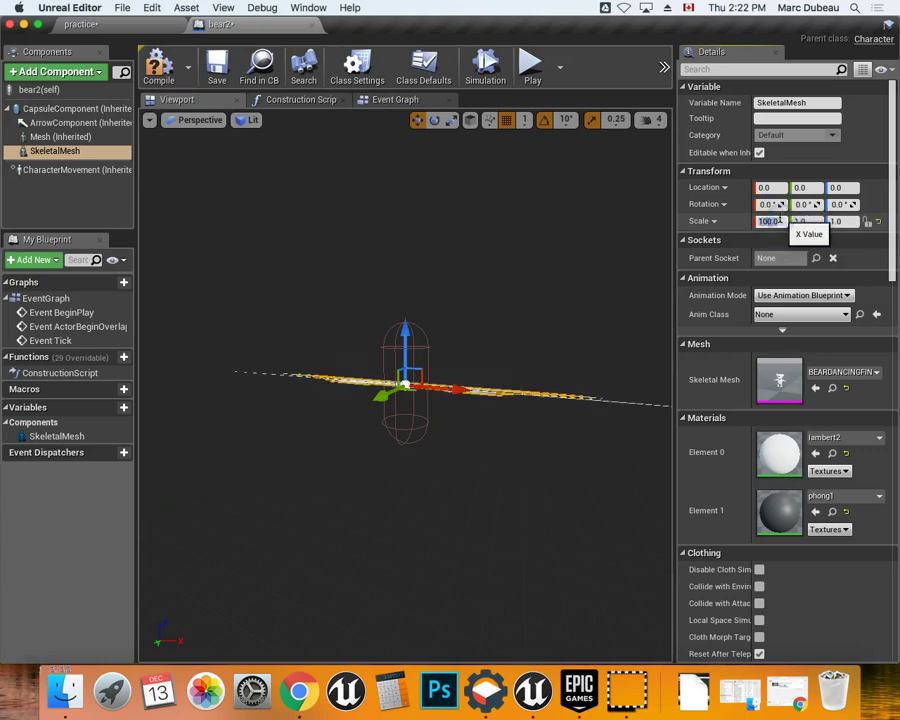
pyautogui.write('20')
pyautogui.click(799, 221)
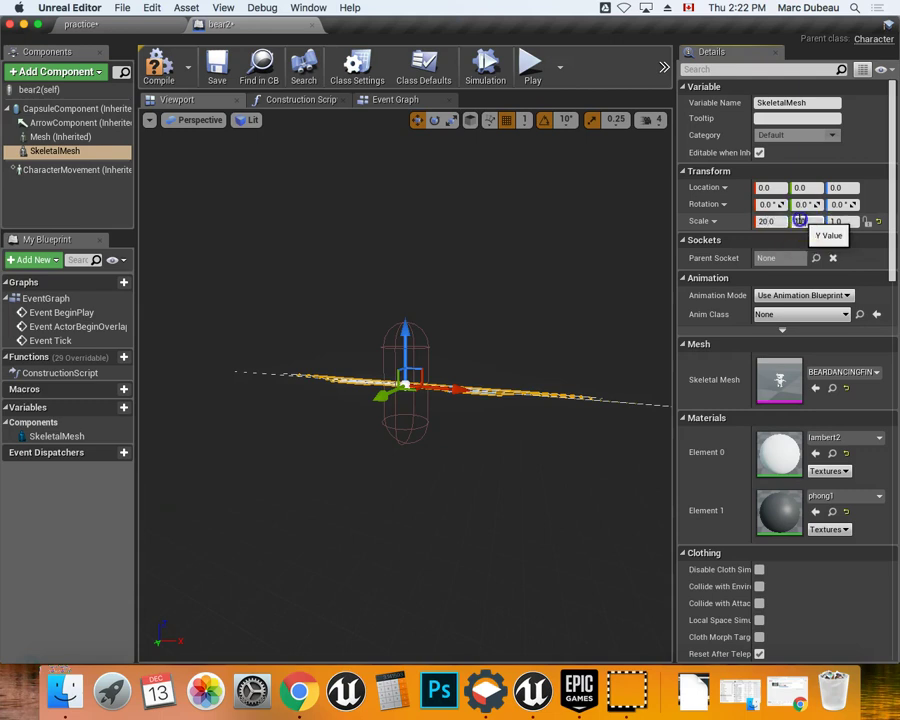
pyautogui.click(822, 222)
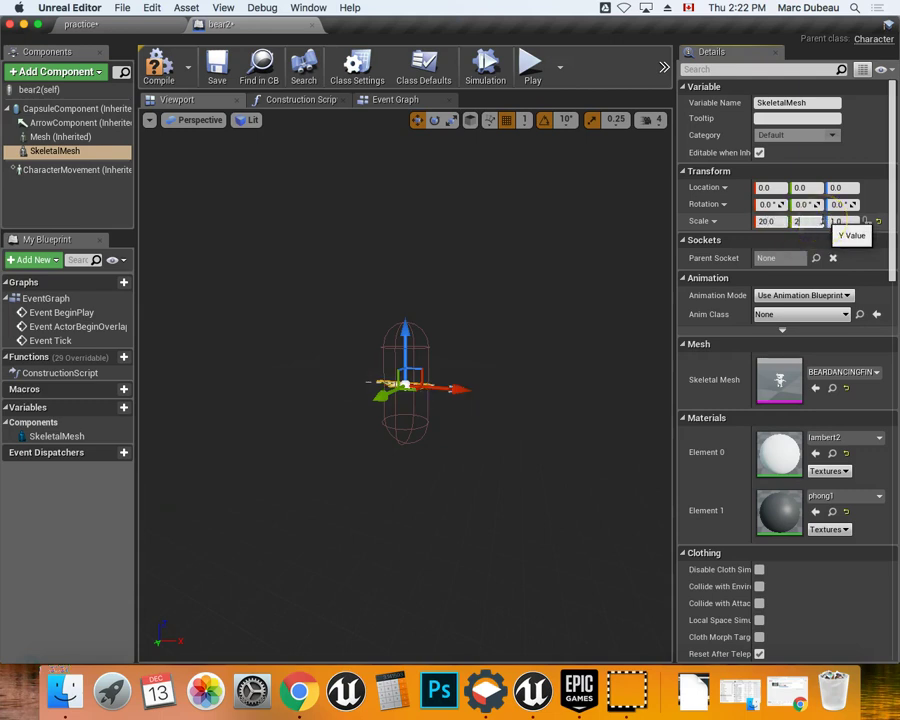
pyautogui.click(840, 221)
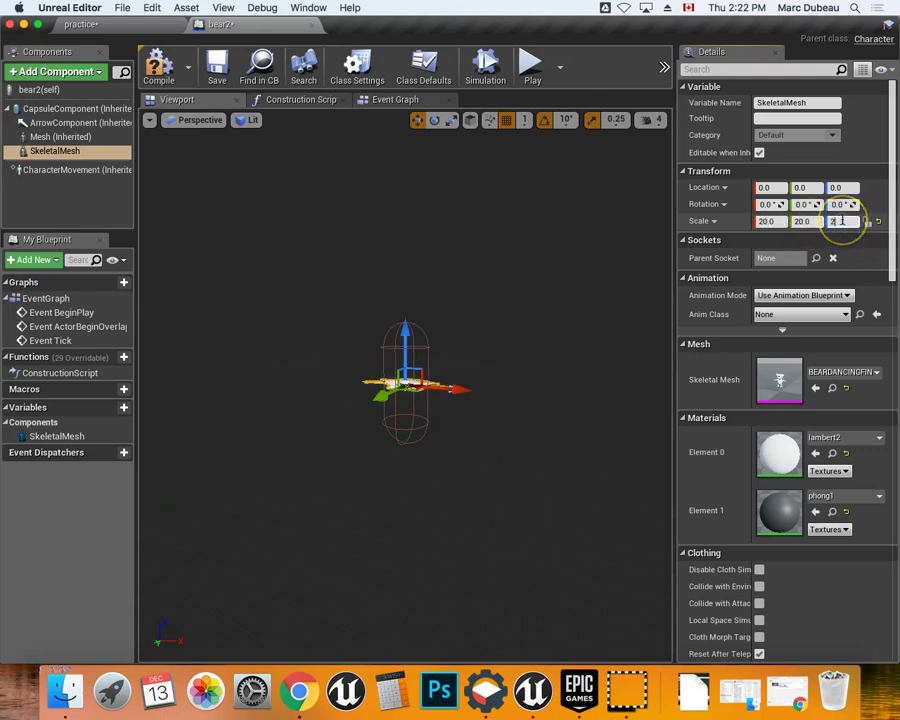
pyautogui.write('20')
pyautogui.press('Return')
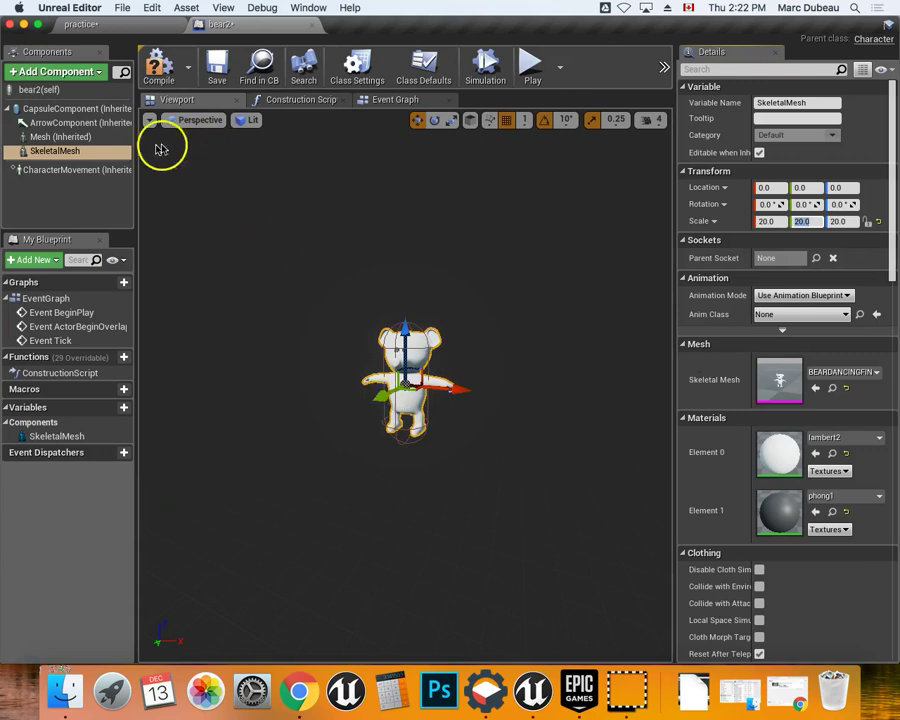
pyautogui.click(227, 240)
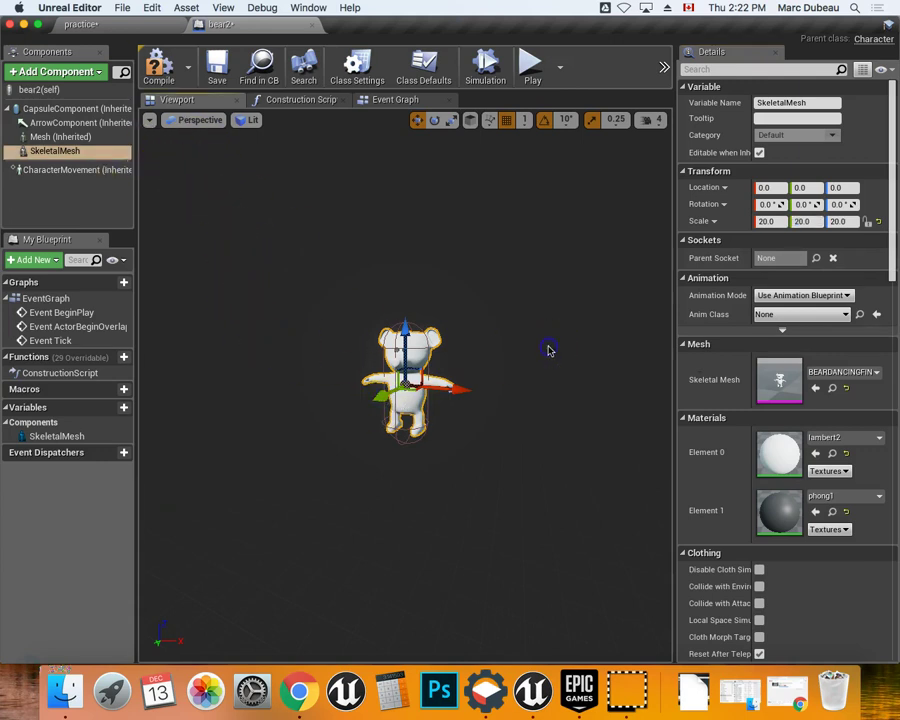
# - Rotate the bear around its vertical axis with the rotate gizmo
pyautogui.click(752, 368)
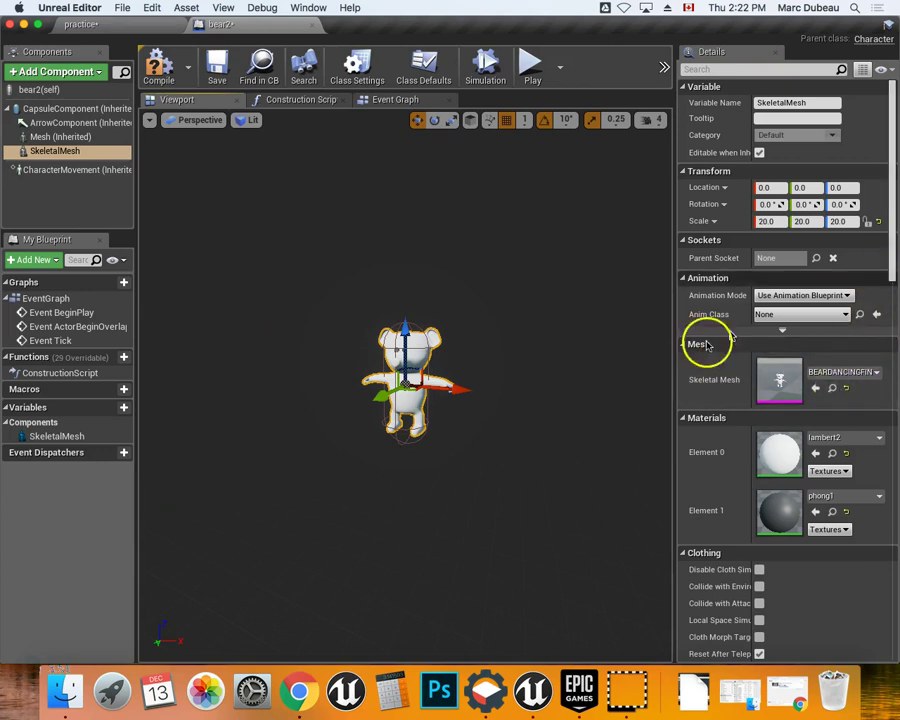
pyautogui.press('e')
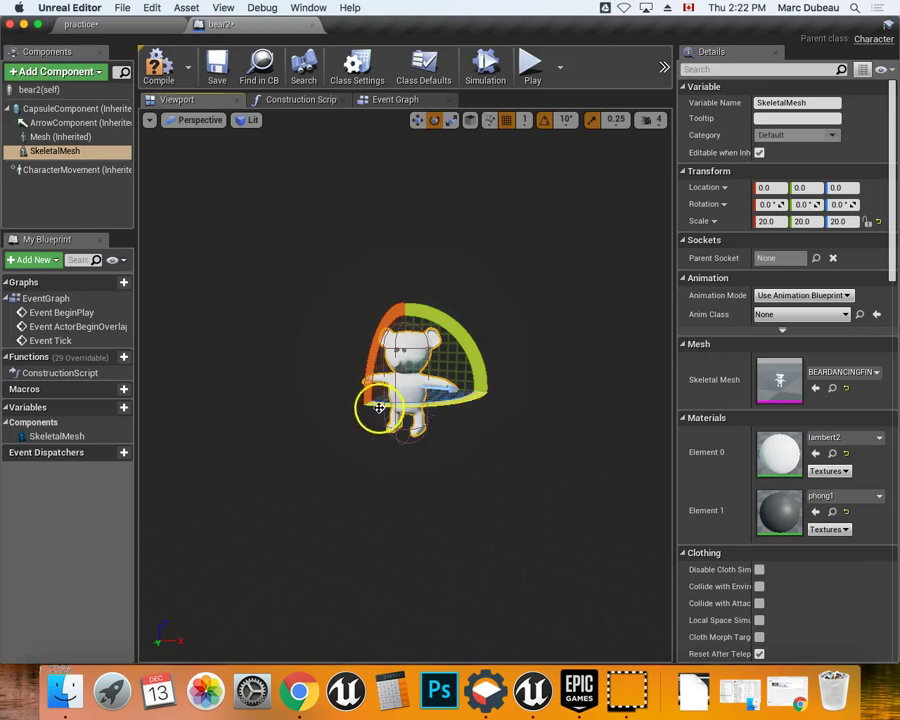
pyautogui.moveTo(368, 400); pyautogui.dragTo(382, 410)
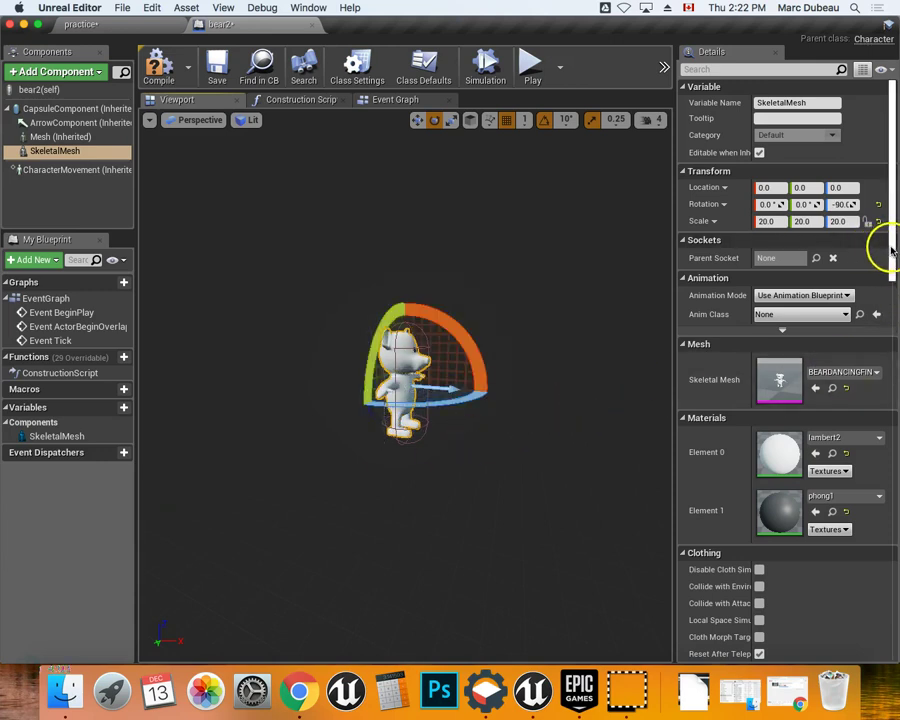
# - Set the mesh's Element 0 material to roofJade instead of lambert2
pyautogui.scroll(-1, 891, 258)
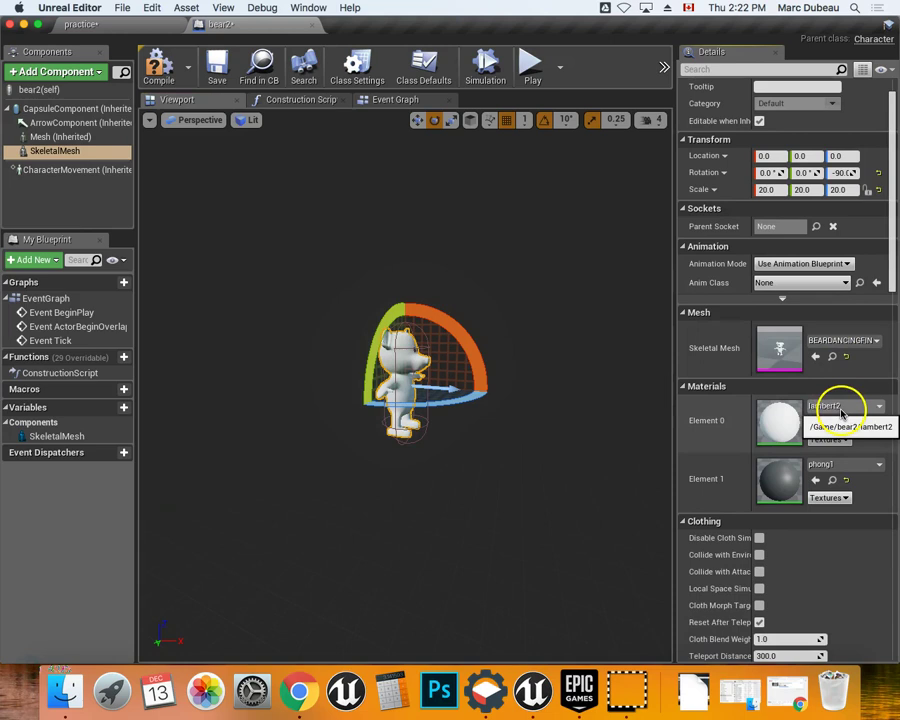
pyautogui.click(842, 411)
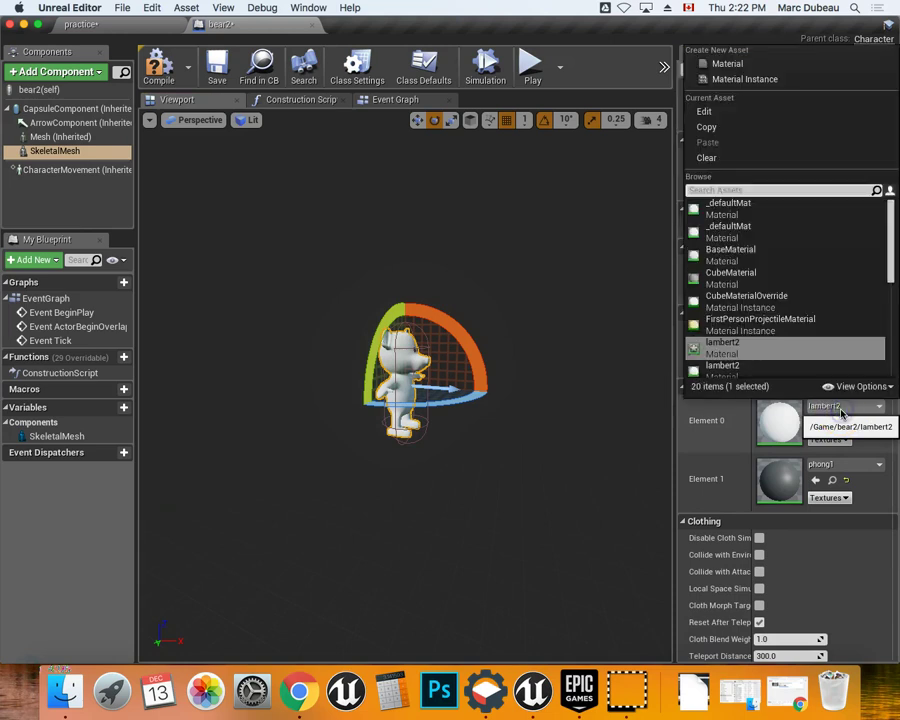
pyautogui.click(758, 283)
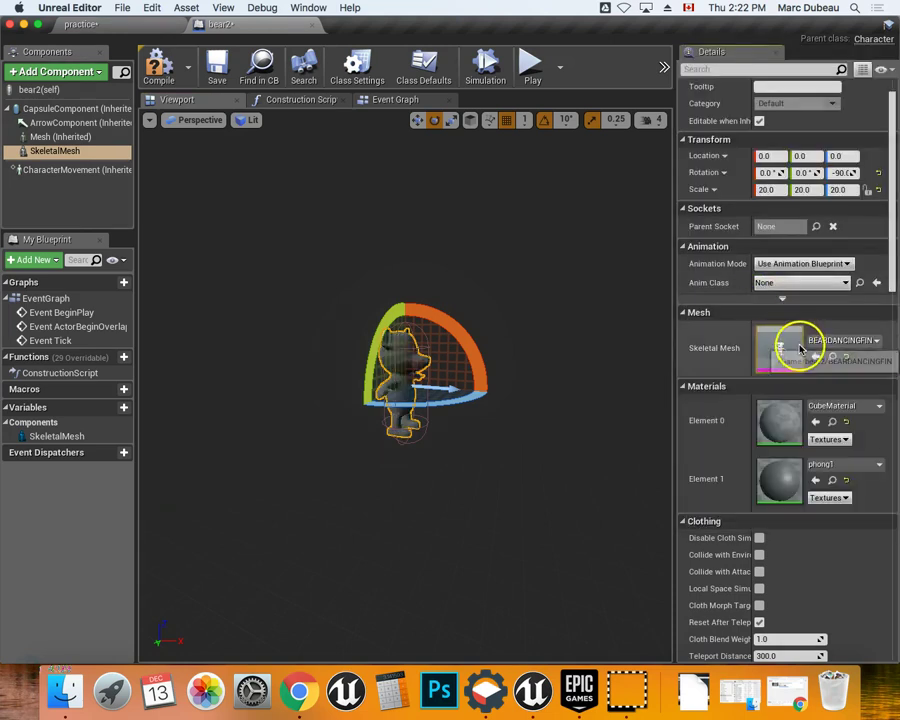
pyautogui.click(836, 405)
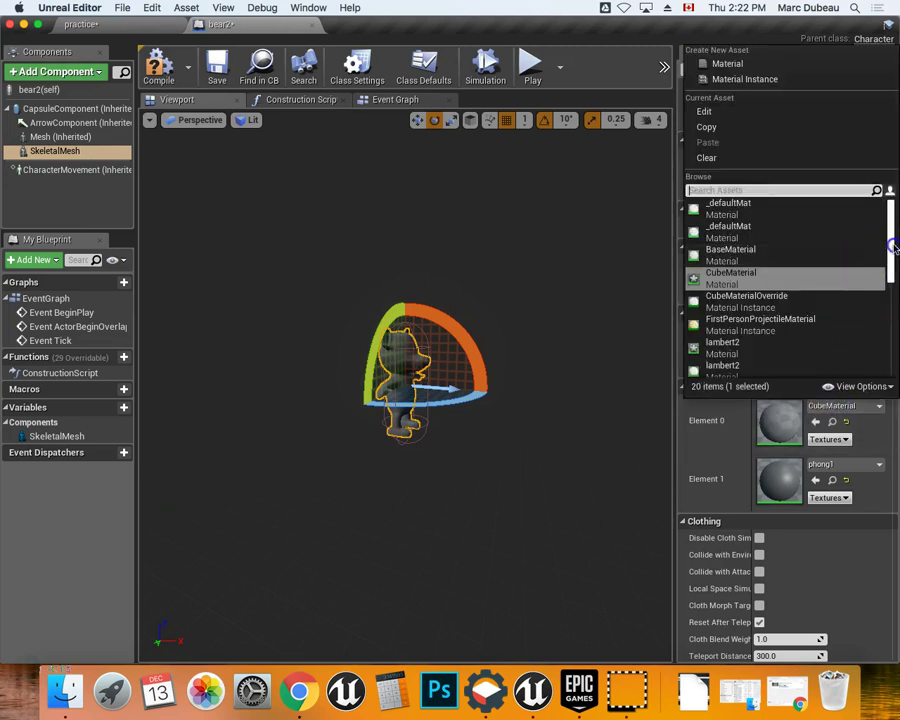
pyautogui.moveTo(888, 248); pyautogui.dragTo(888, 335)
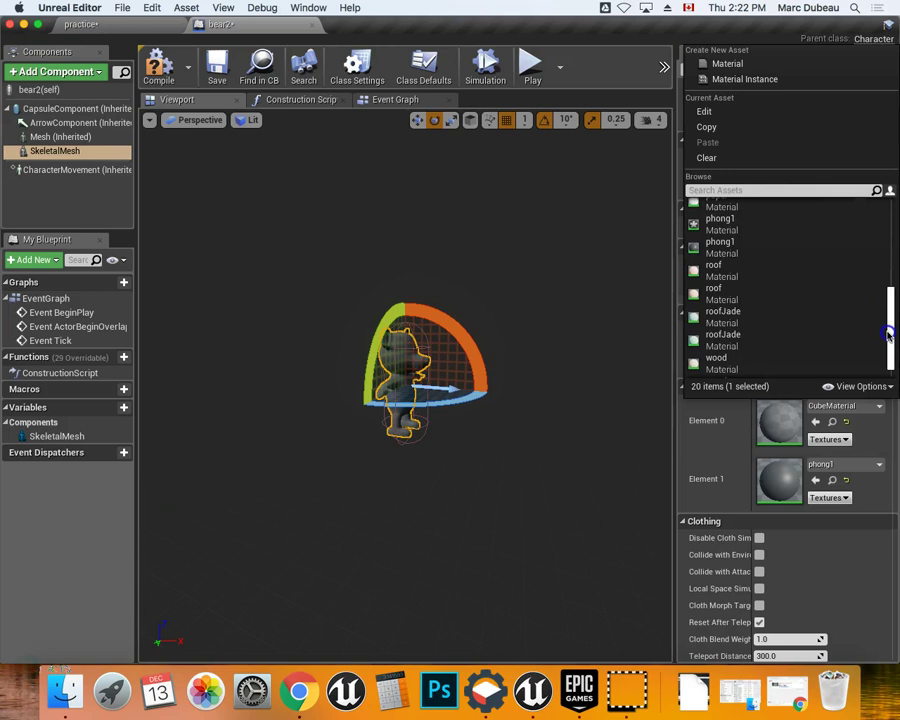
pyautogui.click(771, 330)
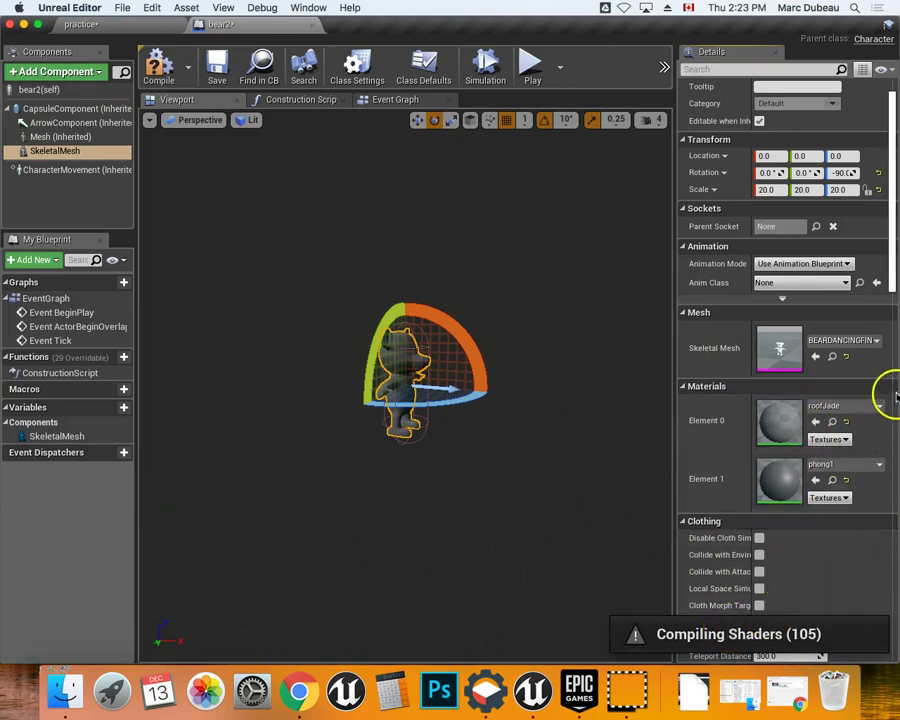
# - Set the mesh to Use Animation Asset and play BEARDANCINGFIN_Anim
pyautogui.moveTo(886, 281); pyautogui.dragTo(895, 300)
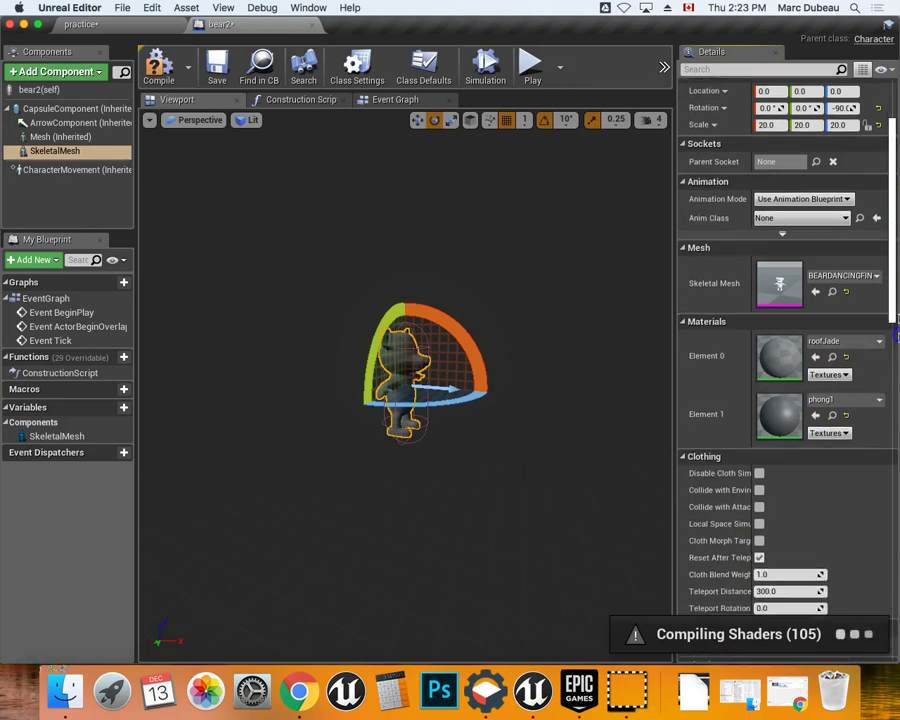
pyautogui.scroll(-5, 895, 300)
pyautogui.scroll(5, 896, 265)
pyautogui.scroll(3, 896, 260)
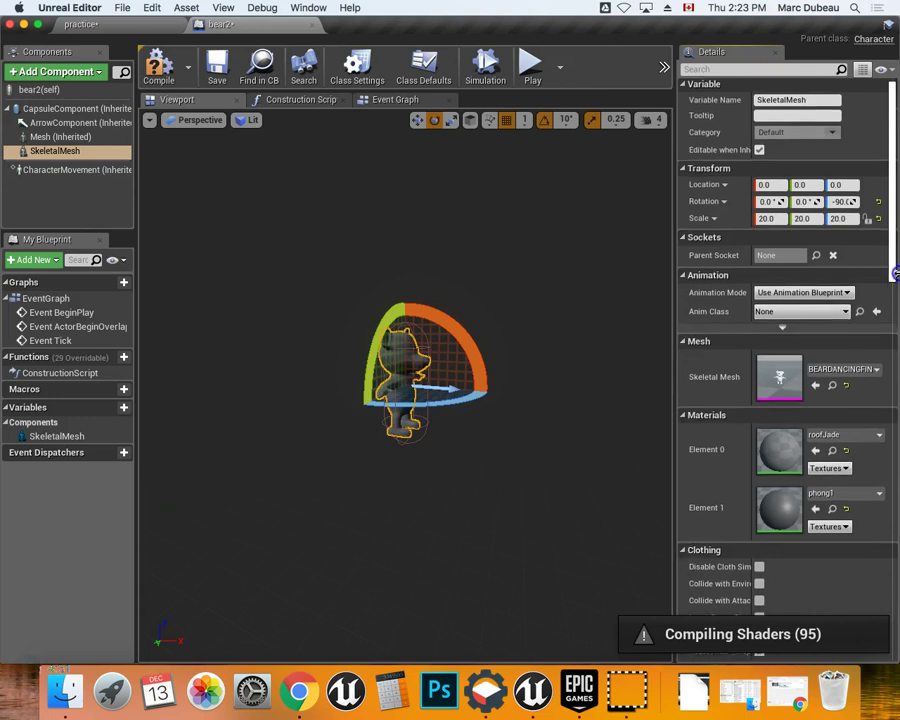
pyautogui.scroll(-2, 896, 270)
pyautogui.scroll(-1, 895, 298)
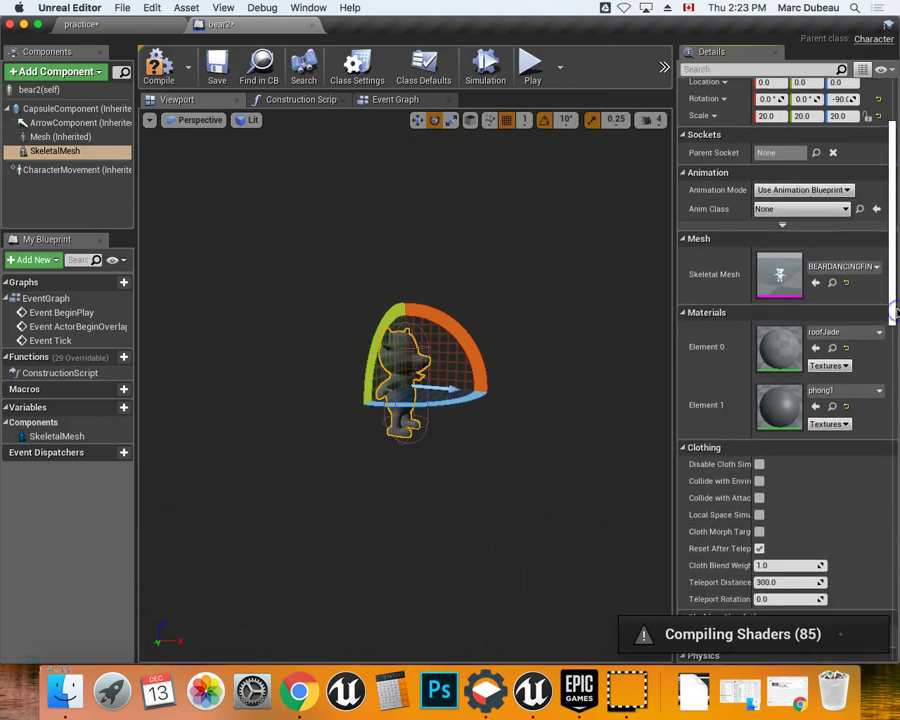
pyautogui.scroll(2, 896, 300)
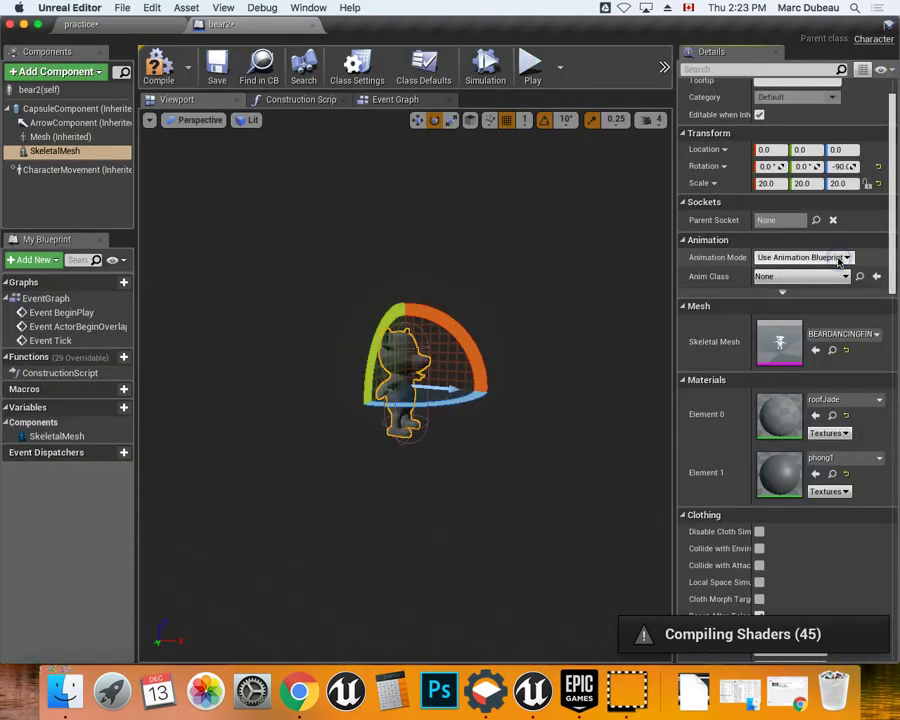
pyautogui.click(846, 259)
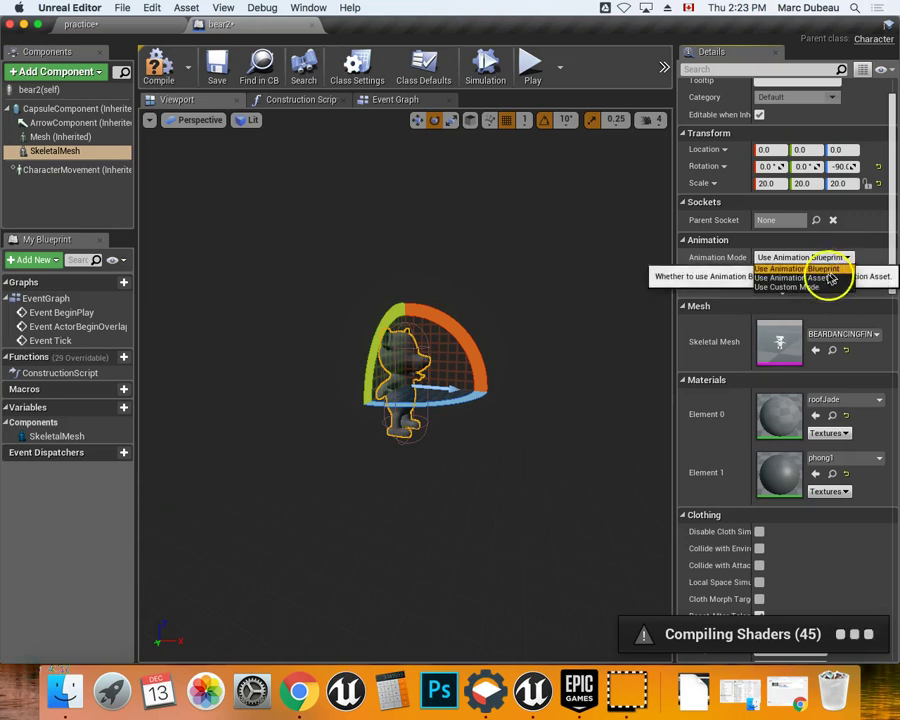
pyautogui.click(797, 278)
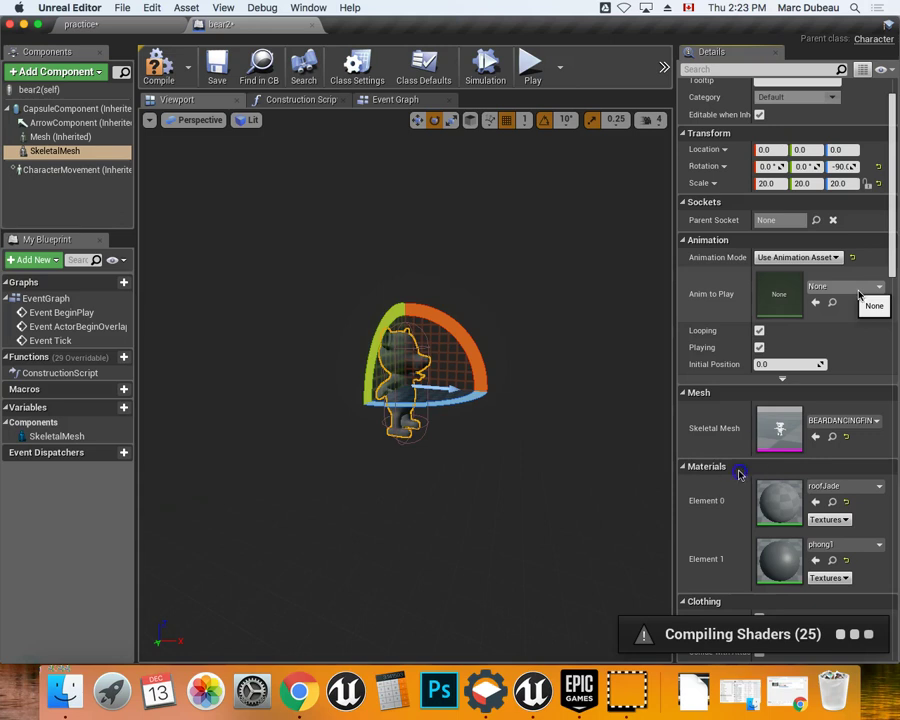
pyautogui.click(815, 302)
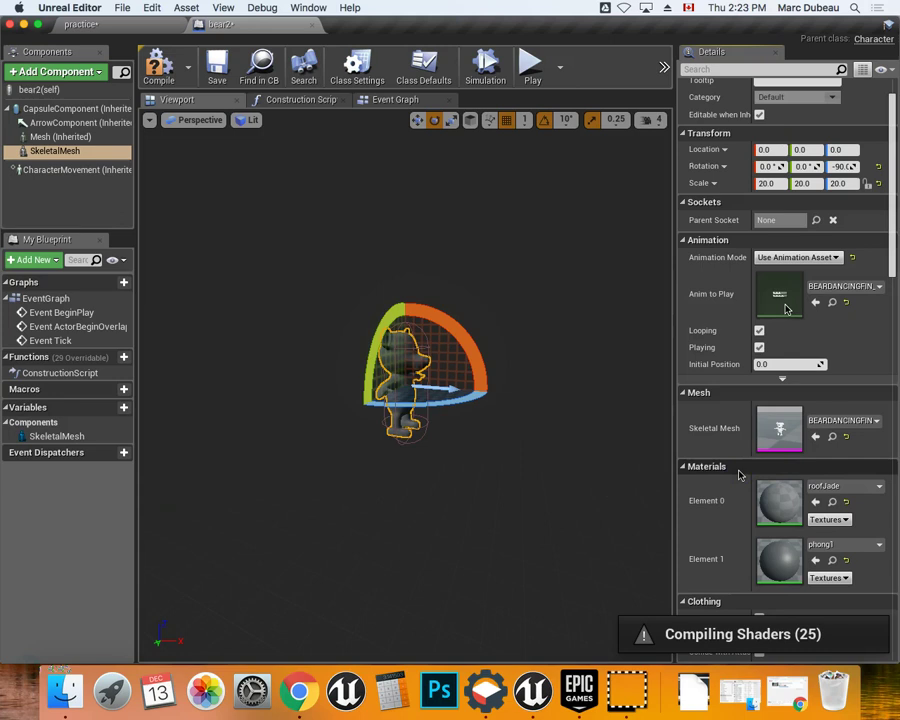
# - Collapse the Materials section and switch the viewport gizmo from rotate to translate
pyautogui.click(739, 469)
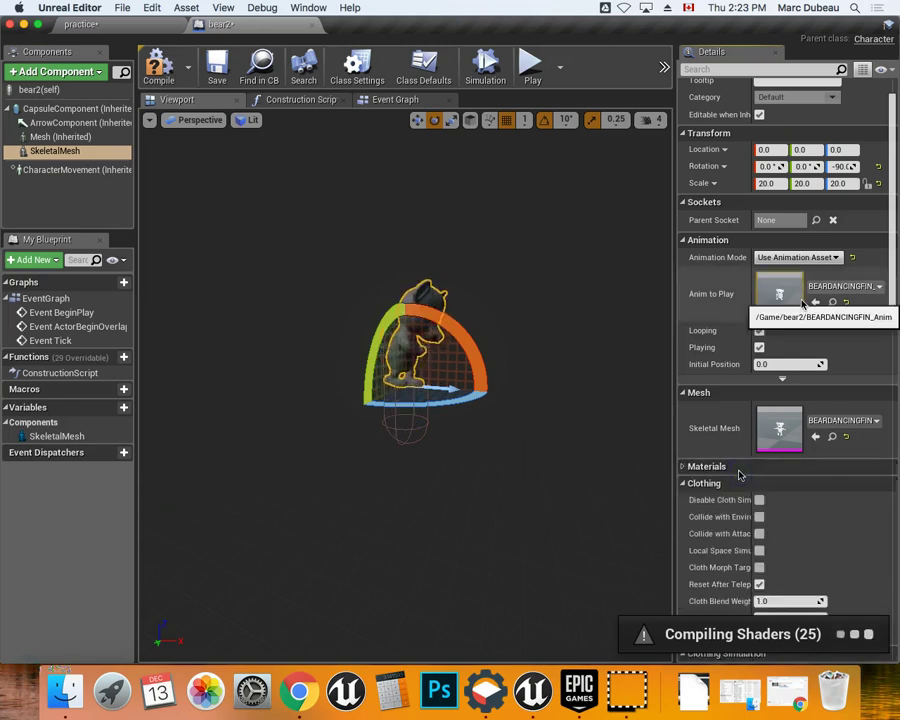
pyautogui.click(566, 423)
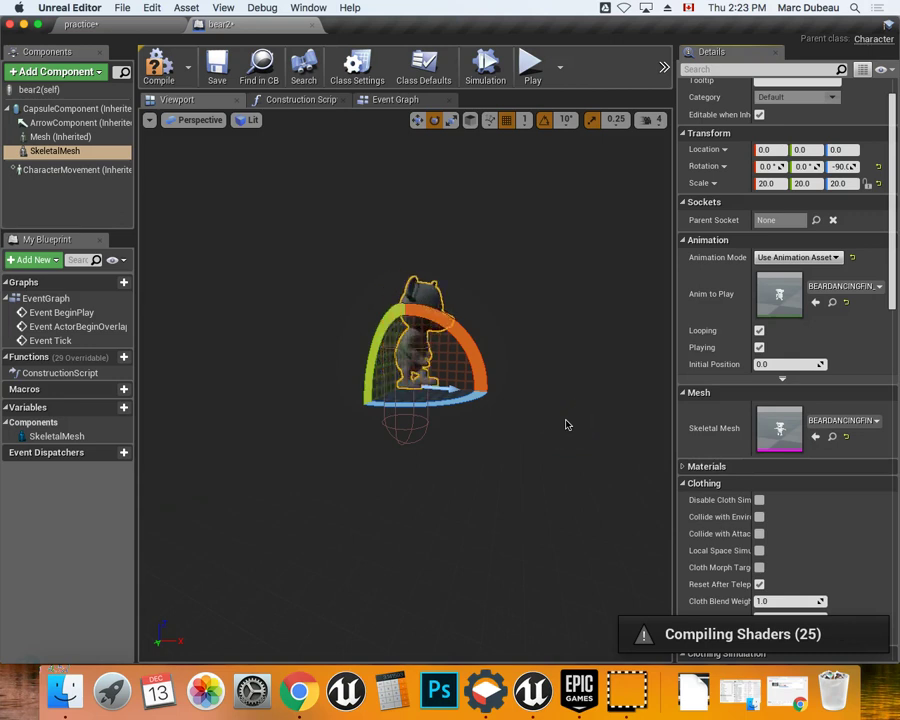
pyautogui.click(494, 378)
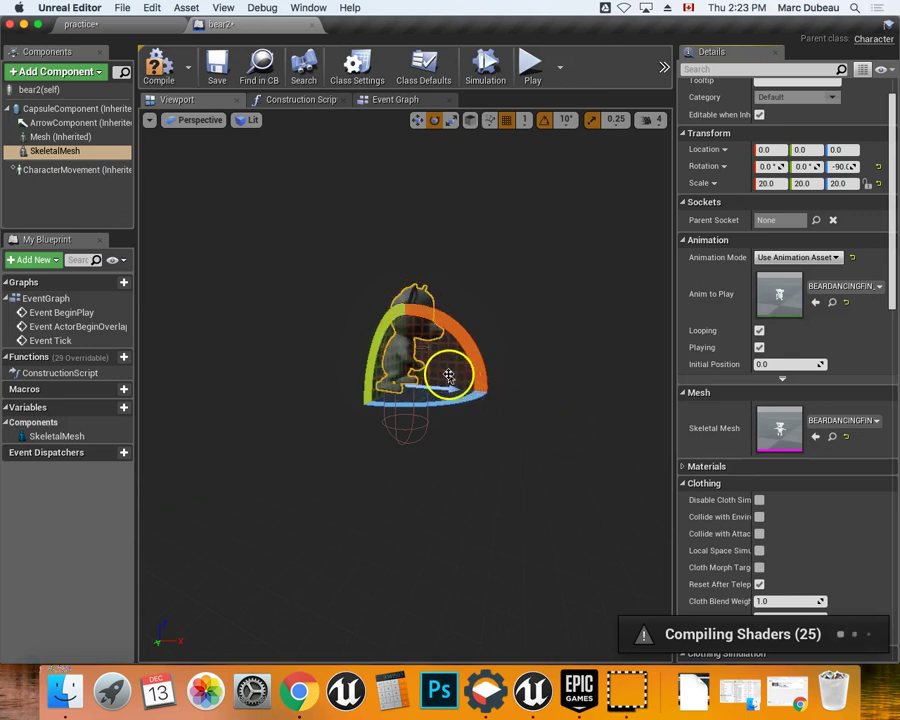
pyautogui.click(417, 126)
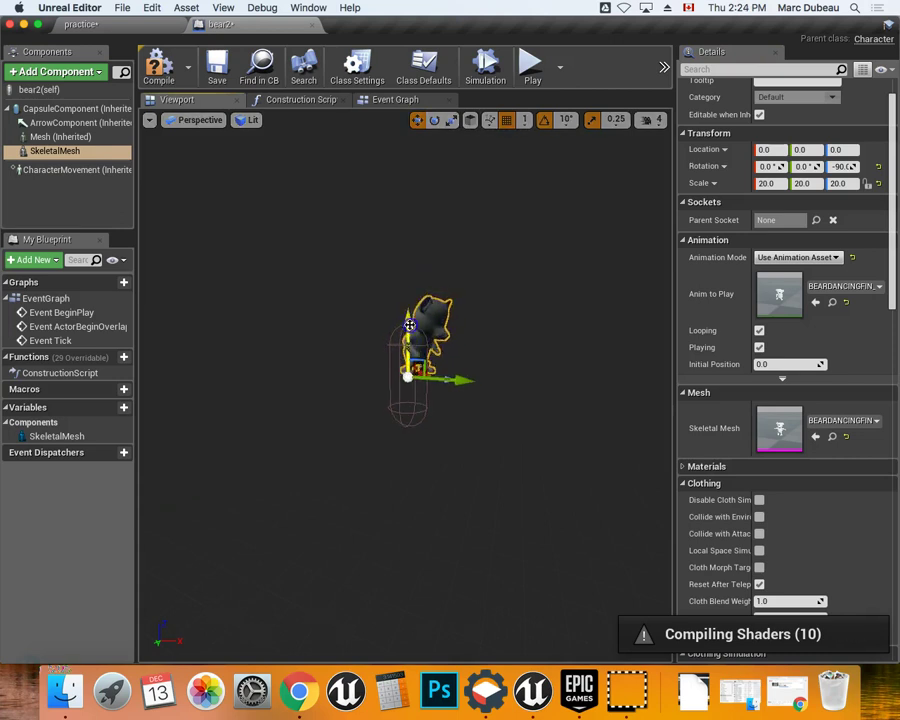
# - Drag the bear mesh down until its Location Z reads -72.0
pyautogui.moveTo(409, 325); pyautogui.dragTo(409, 325)
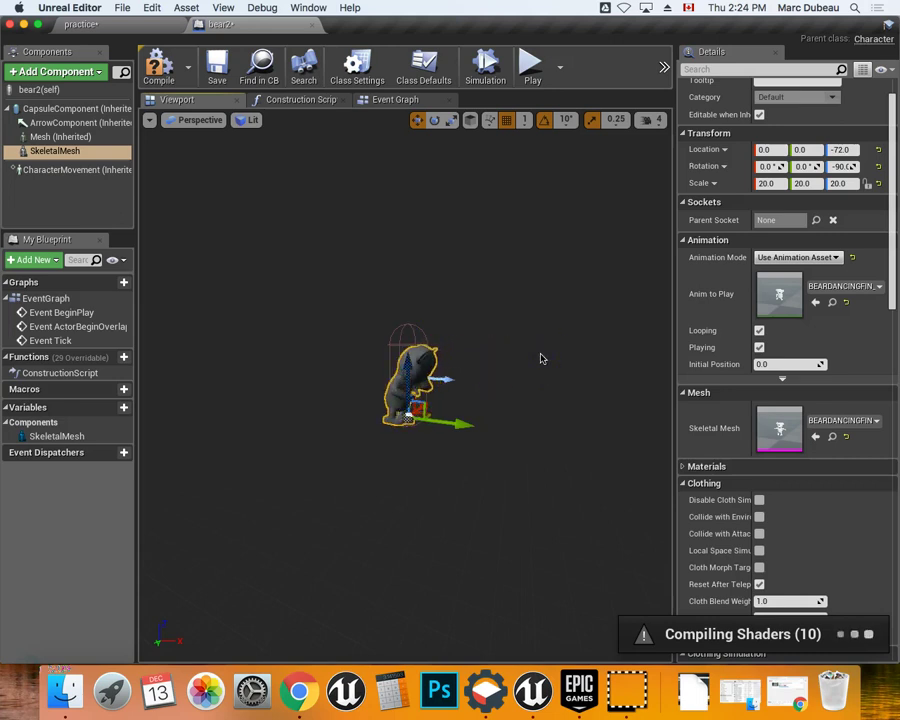
pyautogui.click(633, 427)
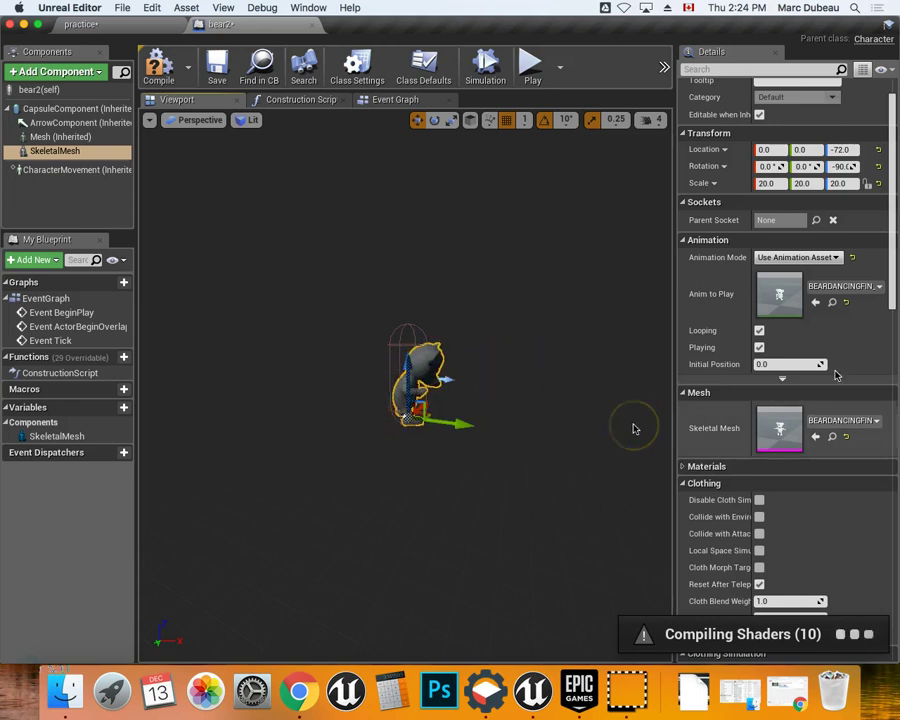
pyautogui.click(836, 418)
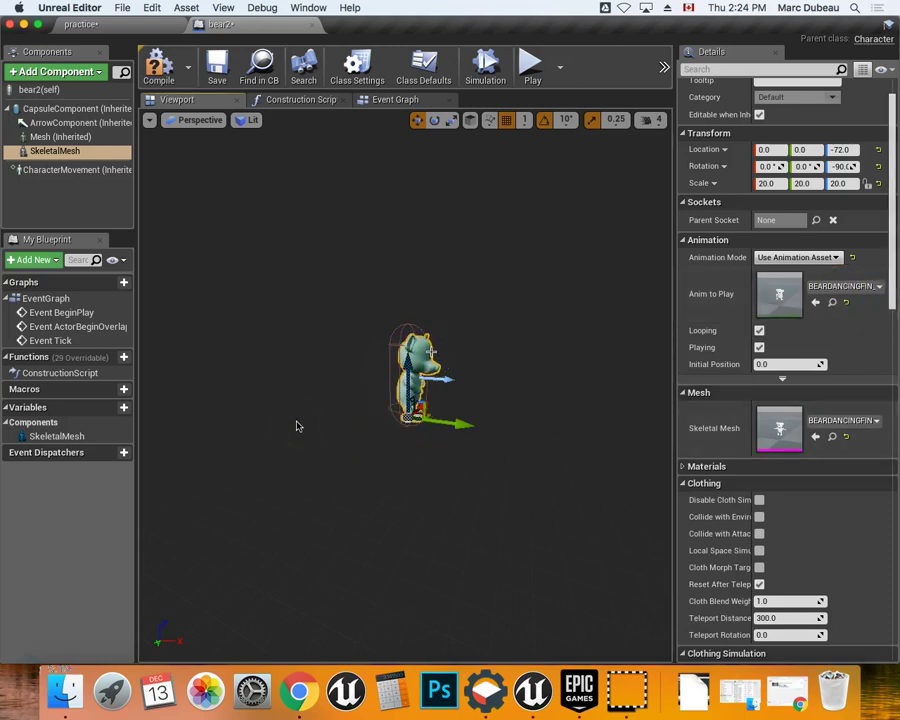
# - Add a Pawn Sensing component to bear2 via an Add Component search for 'paw'
pyautogui.click(57, 79)
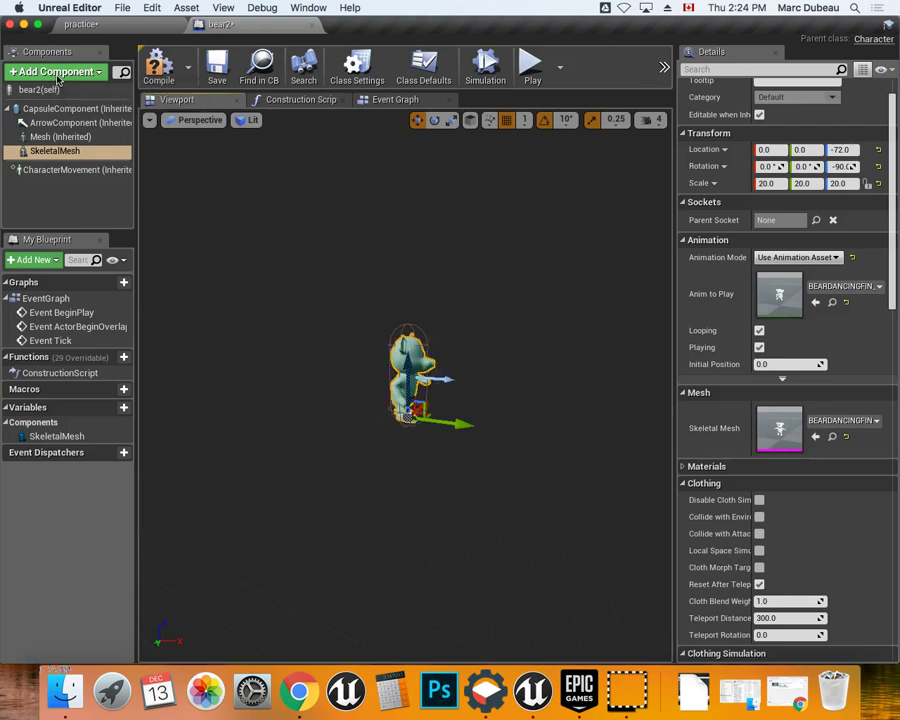
pyautogui.click(57, 79)
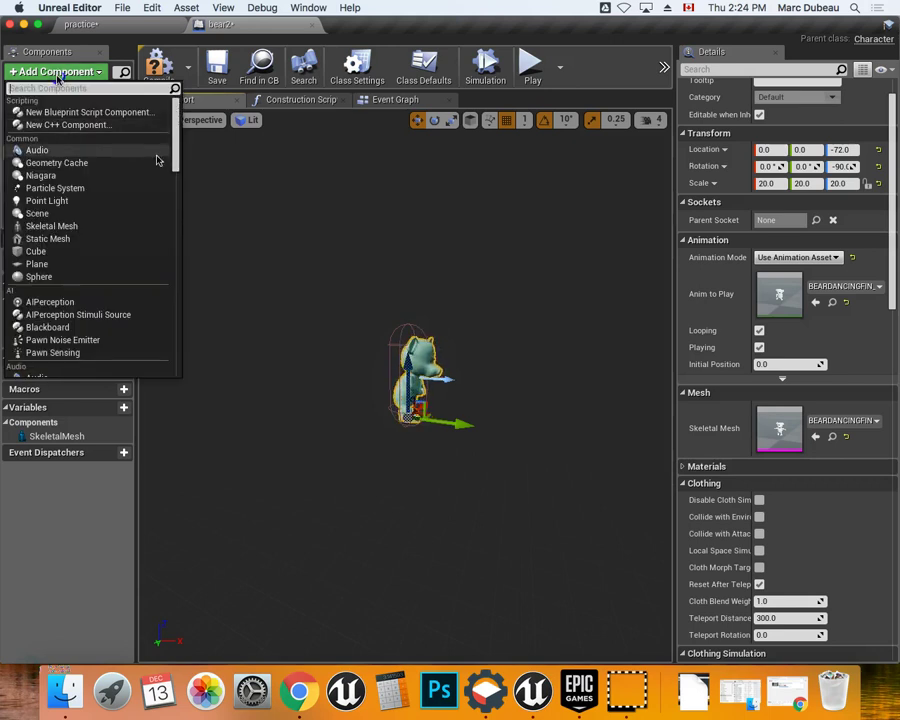
pyautogui.write('pawn')
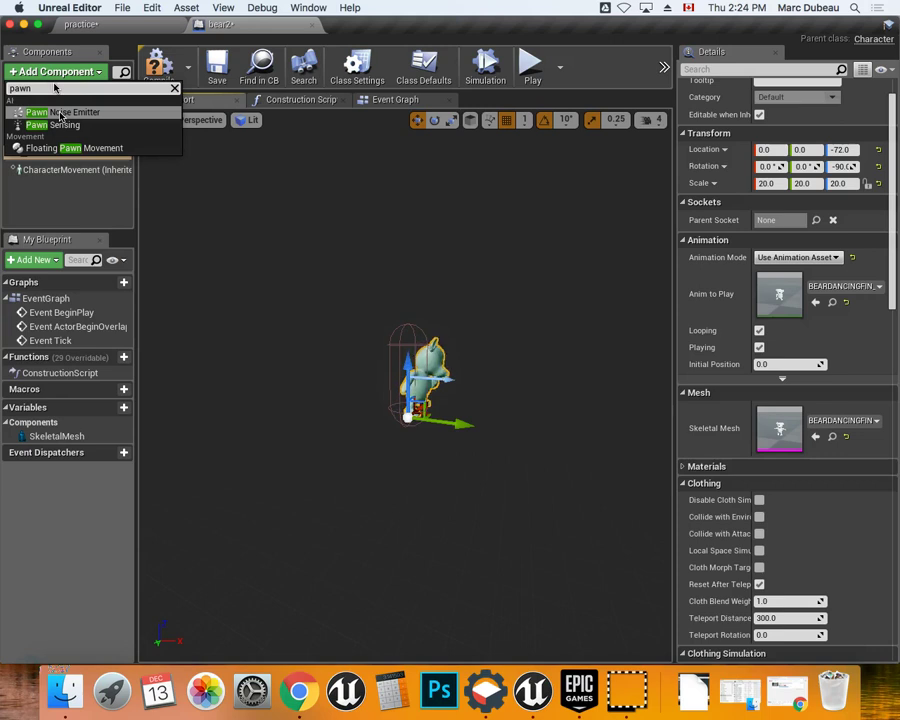
pyautogui.click(72, 124)
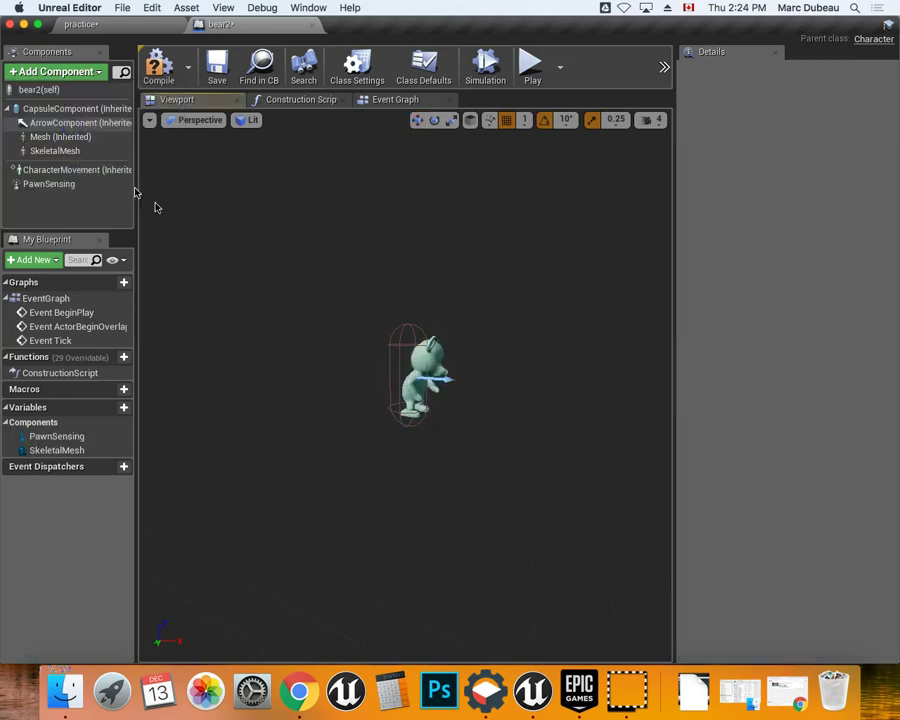
pyautogui.click(36, 188)
pyautogui.click(161, 132)
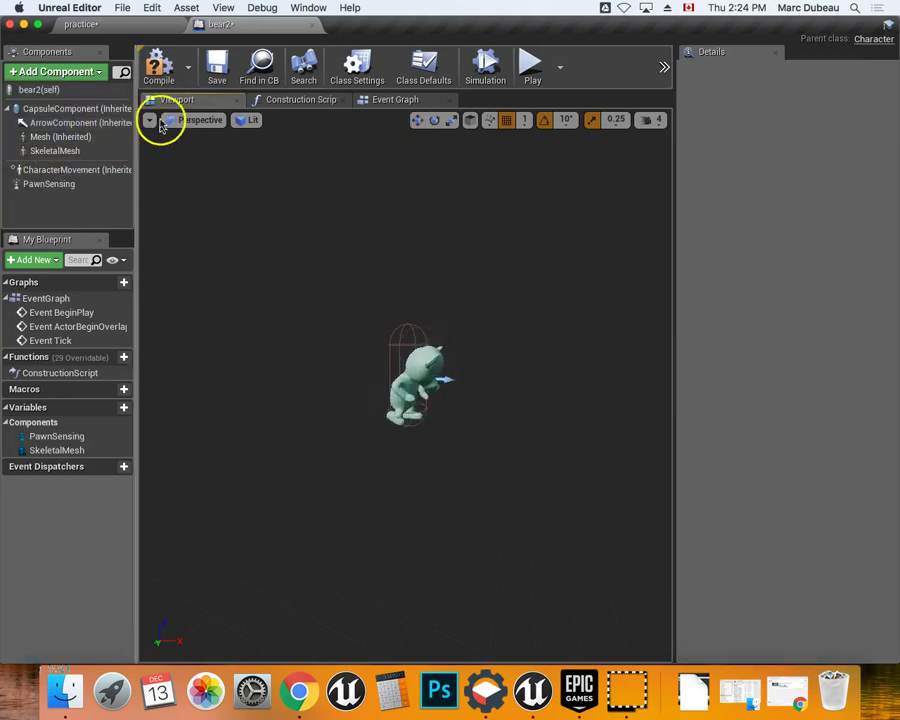
# - Compile and save bear2, then select PawnSensing to view its sight settings
pyautogui.click(166, 76)
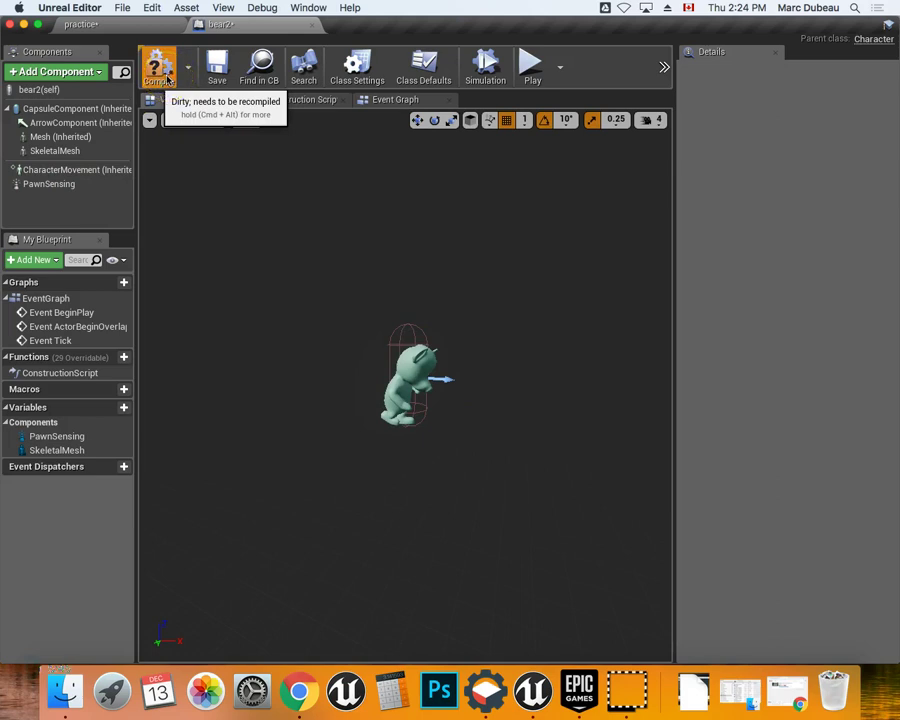
pyautogui.click(215, 72)
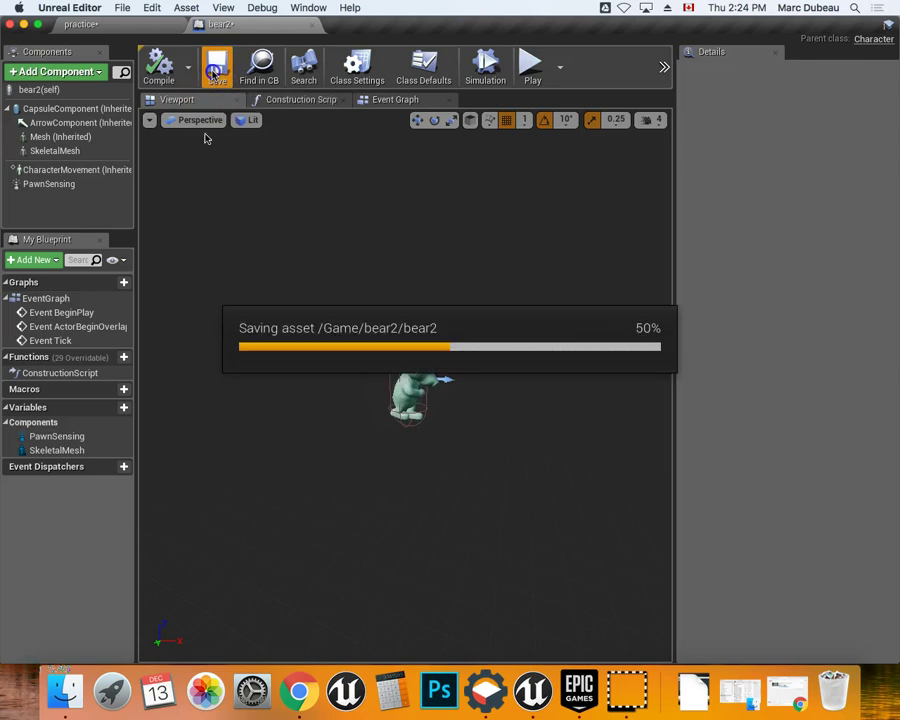
pyautogui.click(241, 298)
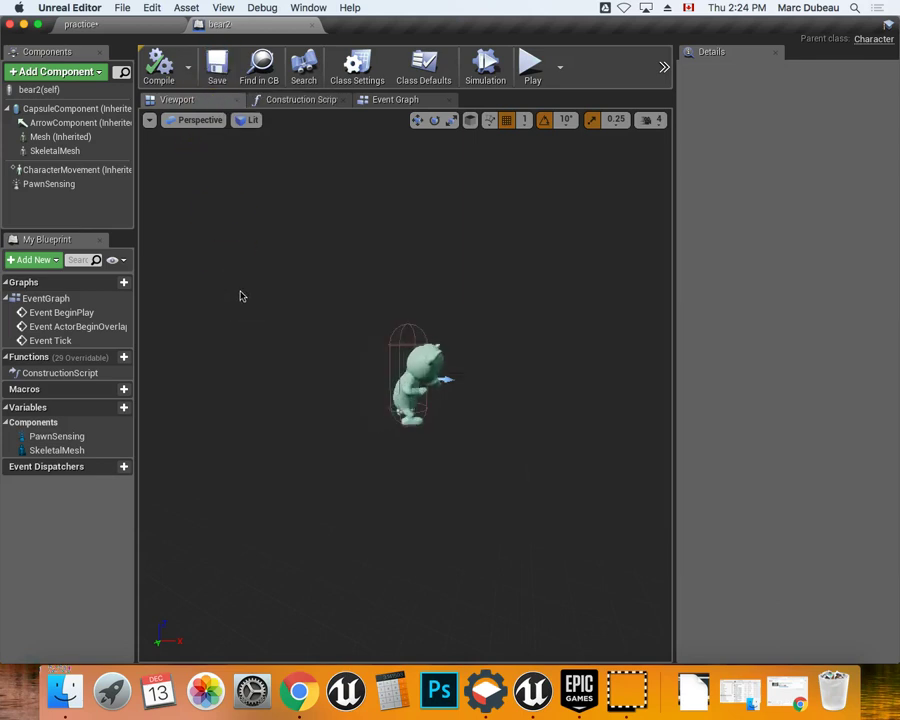
pyautogui.click(261, 324)
pyautogui.click(60, 183)
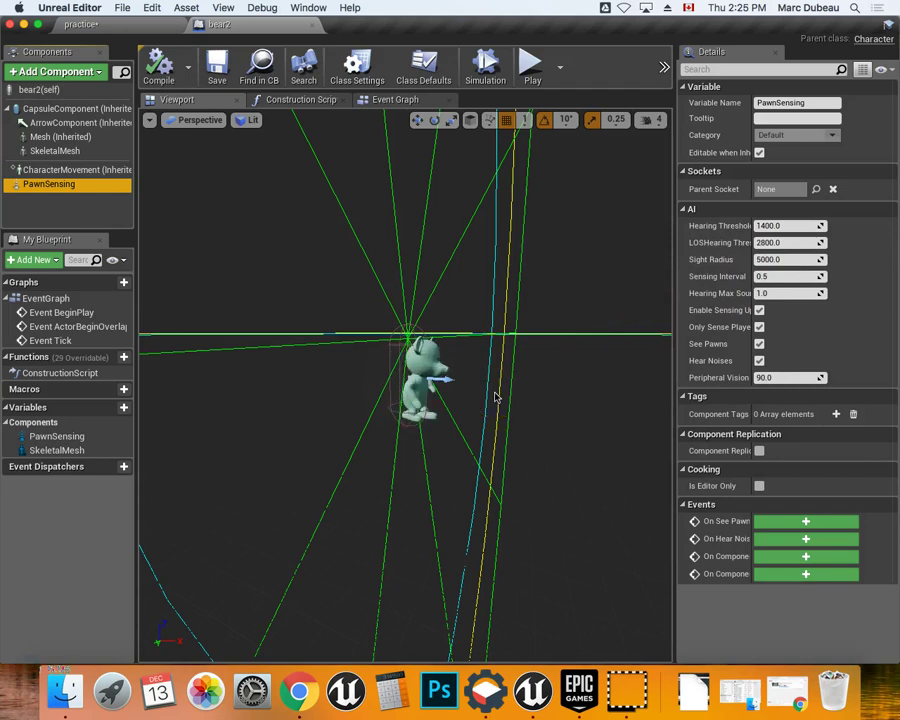
# - Lower PawnSensing's Hearing Threshold to about 638 and LOSHearing Threshold to about 1391
pyautogui.moveTo(446, 482); pyautogui.dragTo(444, 476)
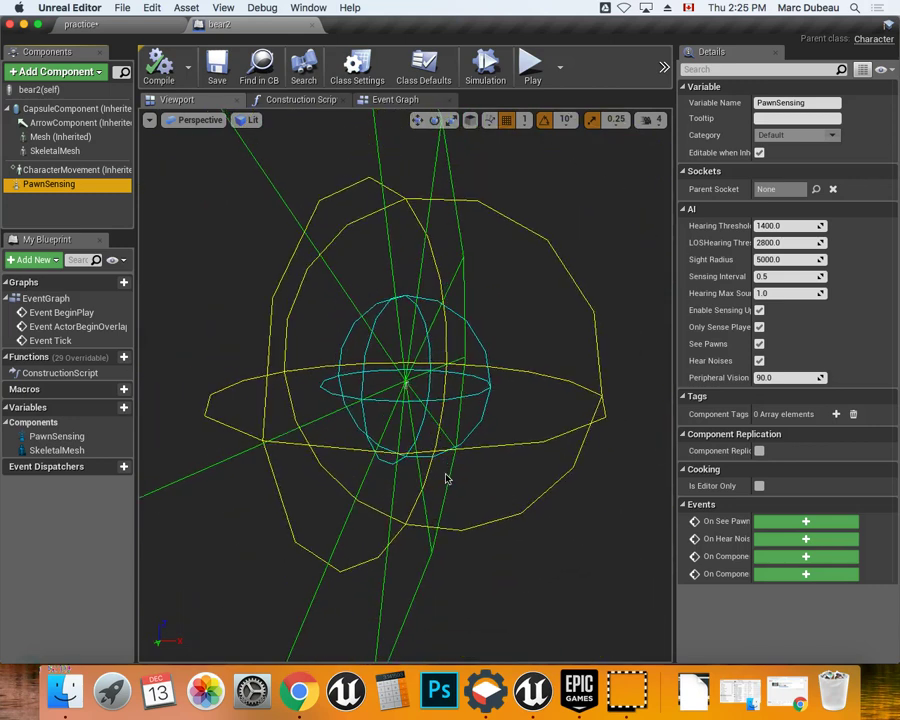
pyautogui.click(800, 228)
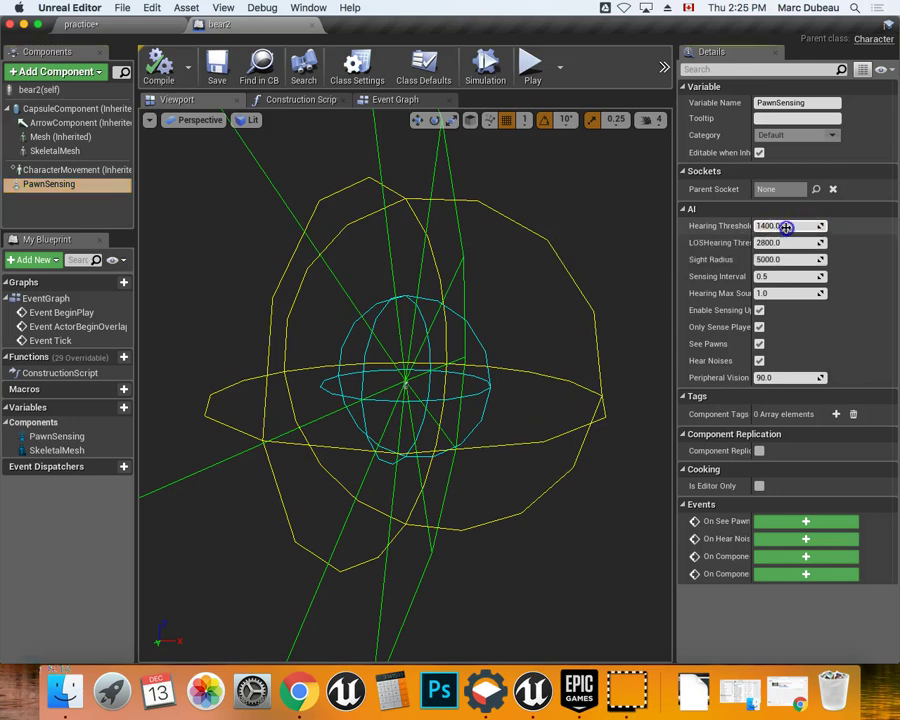
pyautogui.moveTo(780, 227); pyautogui.dragTo(780, 227)
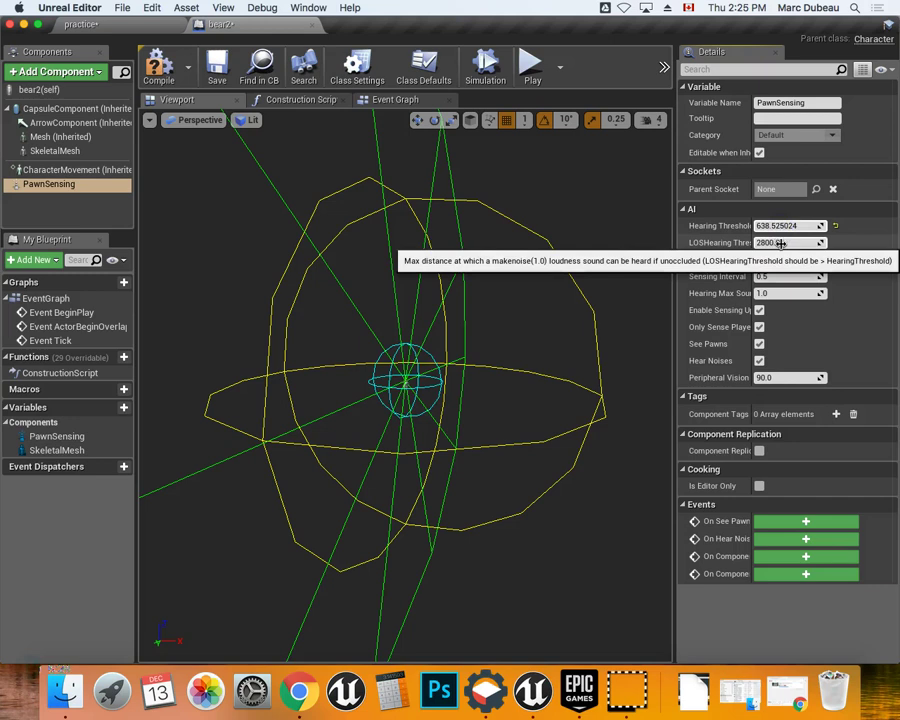
pyautogui.moveTo(781, 244); pyautogui.dragTo(777, 243)
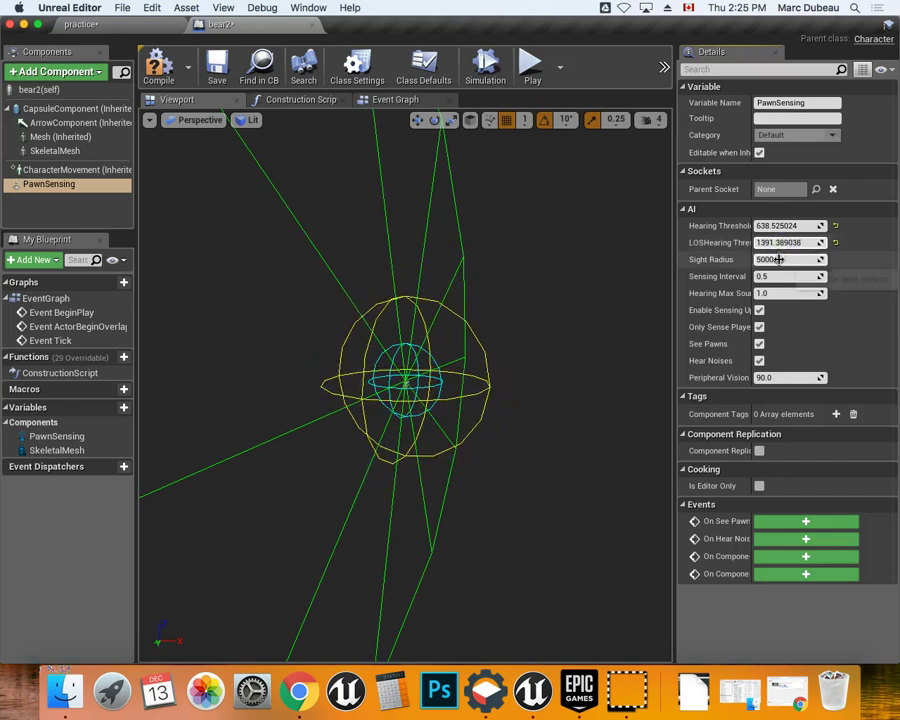
# - Narrow peripheral vision to about 17° and reduce sight radius to about 2458, then check the sight cone
pyautogui.click(773, 257)
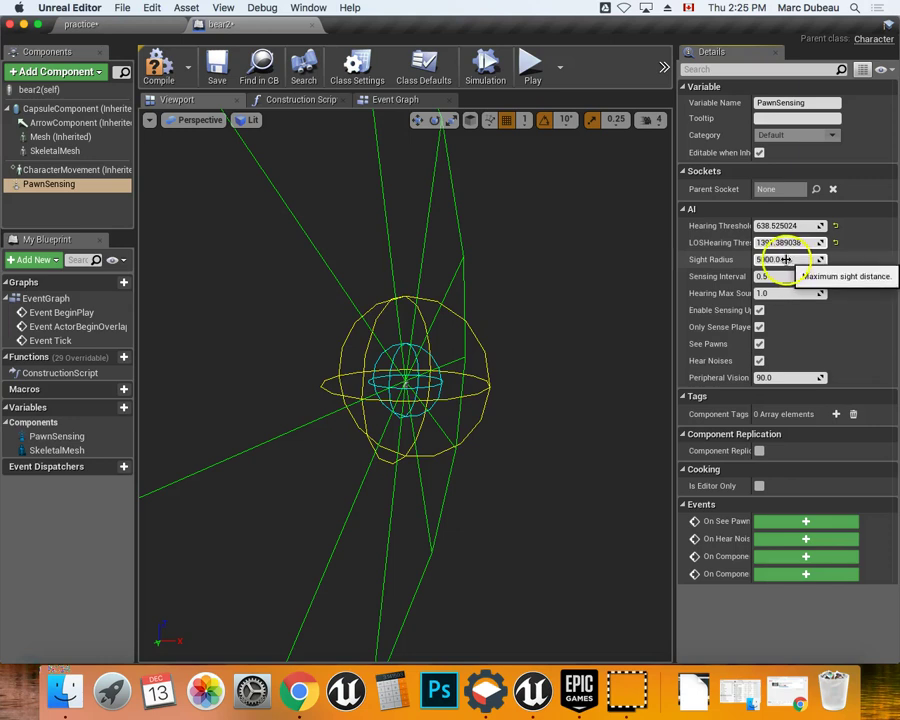
pyautogui.click(766, 344)
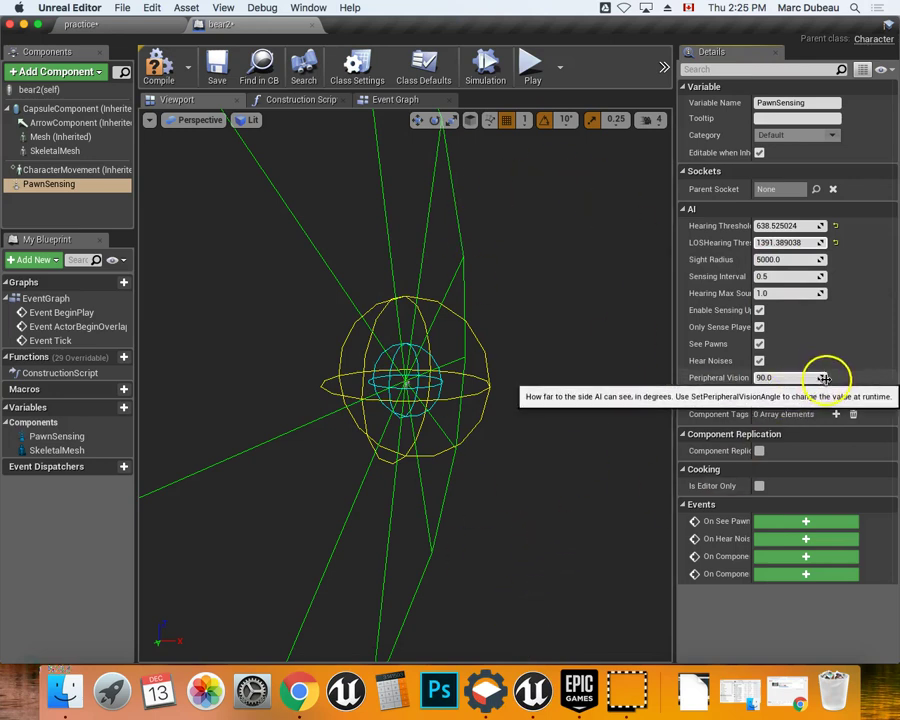
pyautogui.moveTo(823, 377); pyautogui.dragTo(795, 378)
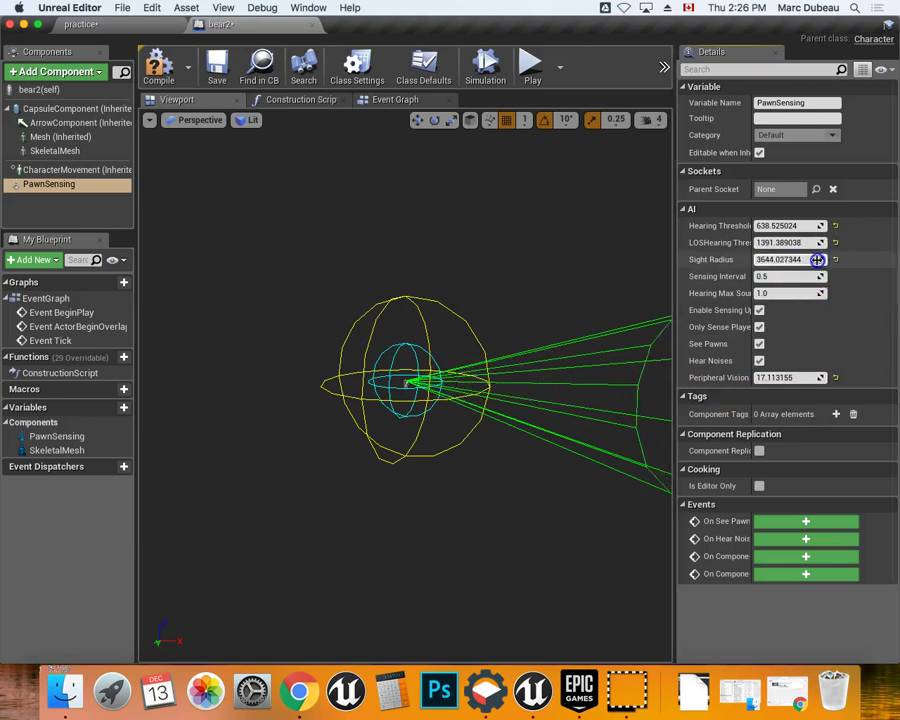
pyautogui.moveTo(817, 259); pyautogui.dragTo(817, 259)
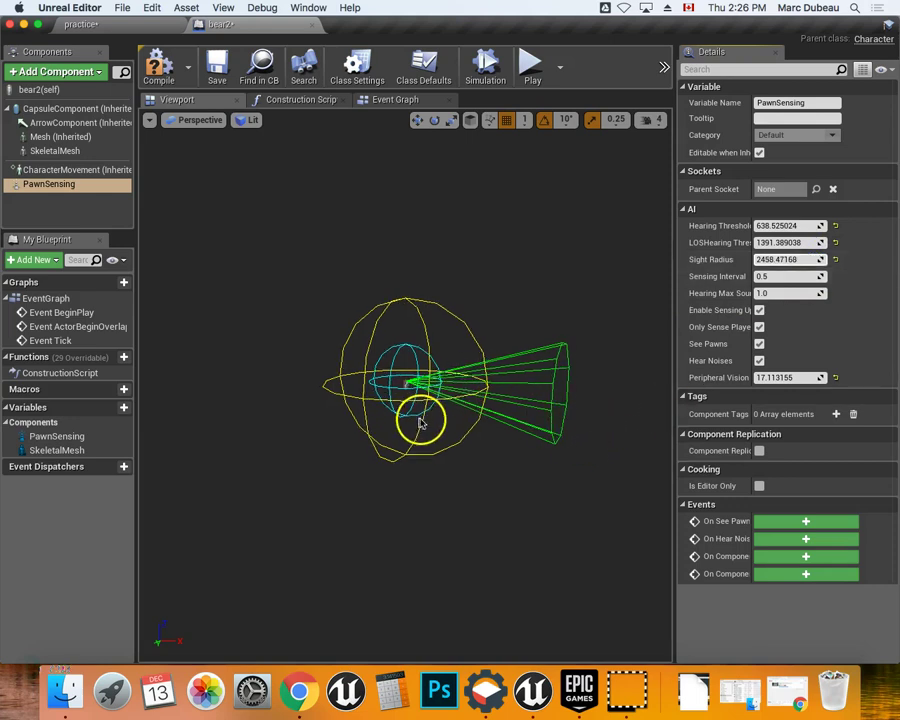
pyautogui.scroll(10, 419, 425)
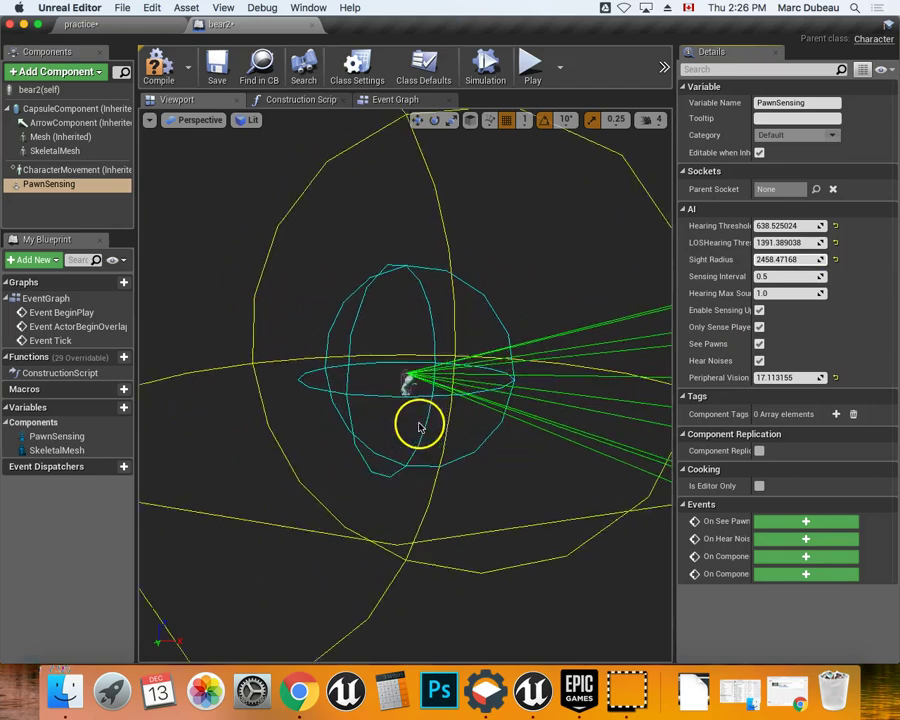
pyautogui.scroll(10, 419, 425)
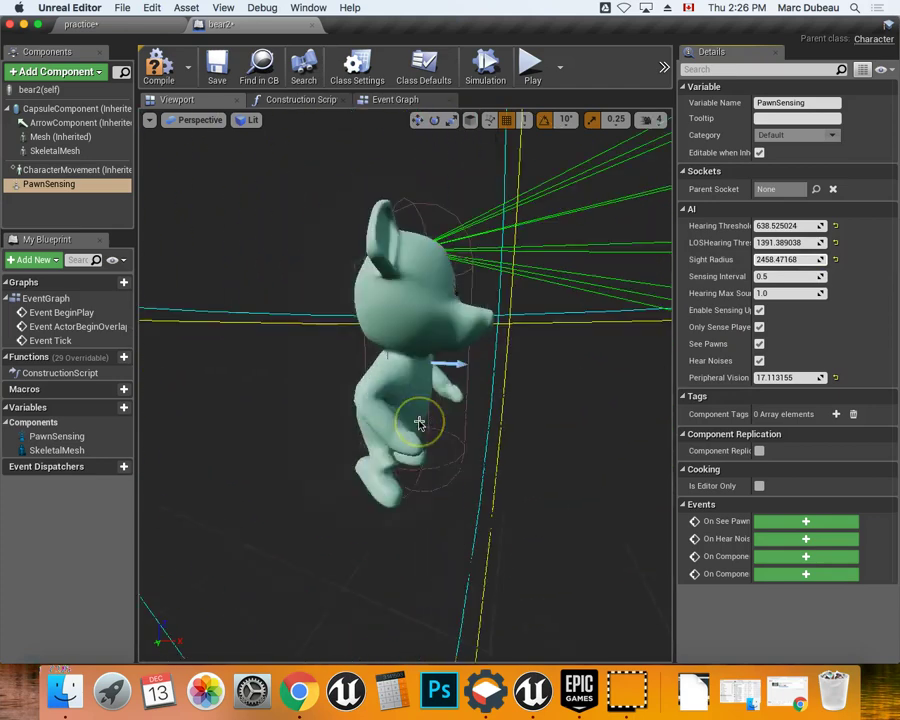
pyautogui.keyDown('alt'); pyautogui.moveTo(419, 425); pyautogui.dragTo(420, 422); pyautogui.keyUp('alt')
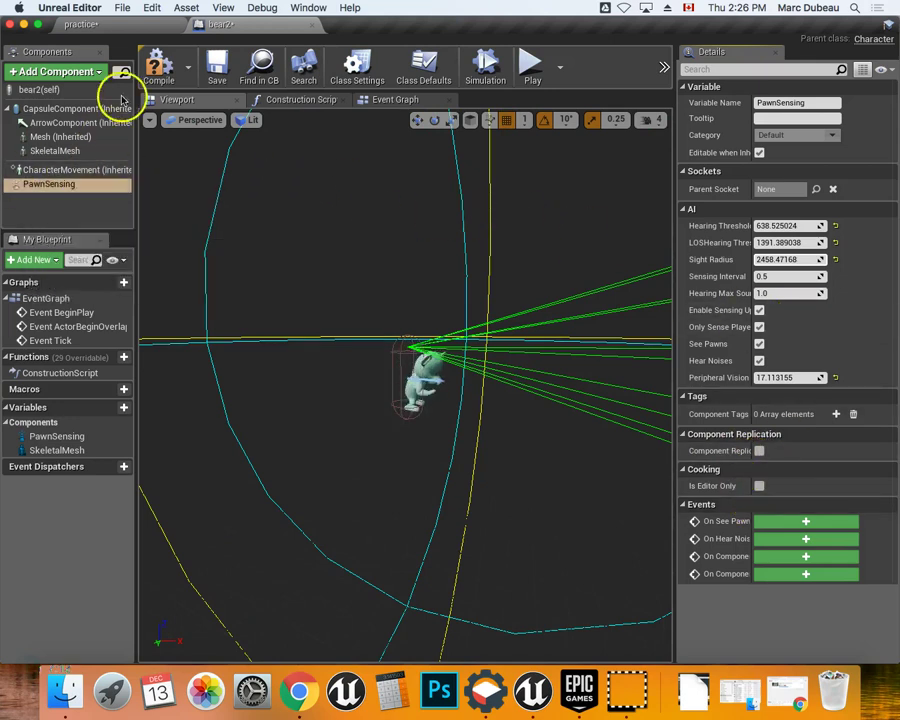
# - Compile and save the bear2 blueprint, then add an On See Pawn (PawnSensing) event node
pyautogui.click(196, 76)
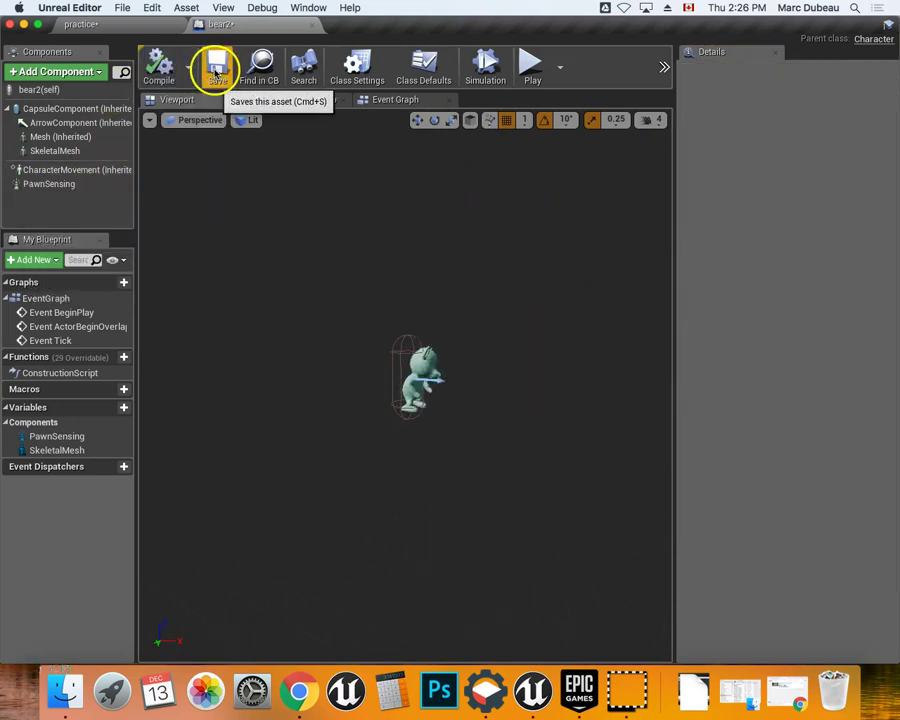
pyautogui.click(215, 70)
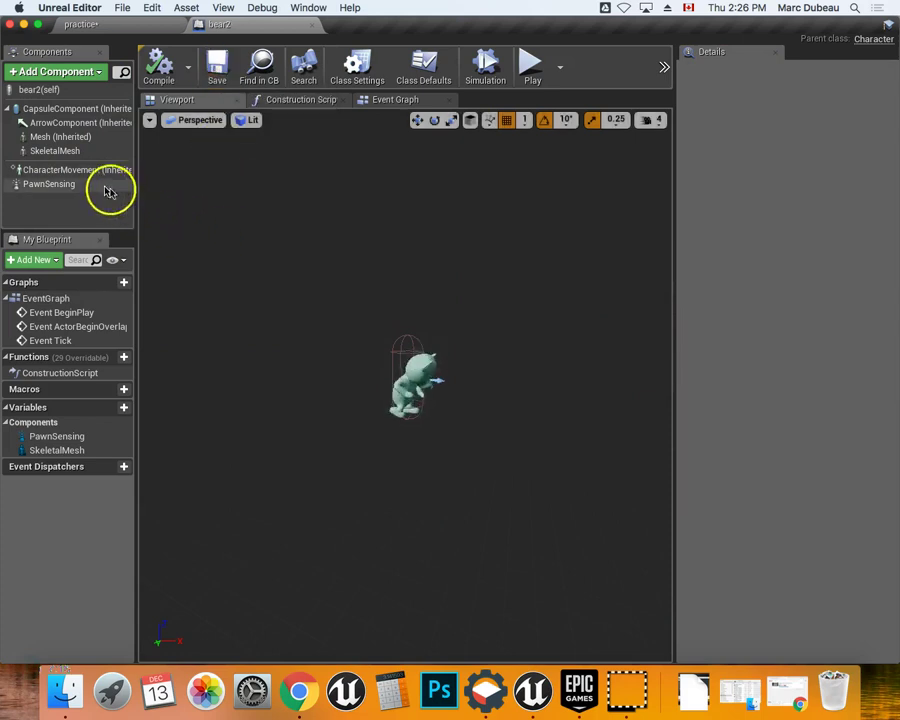
pyautogui.click(70, 185)
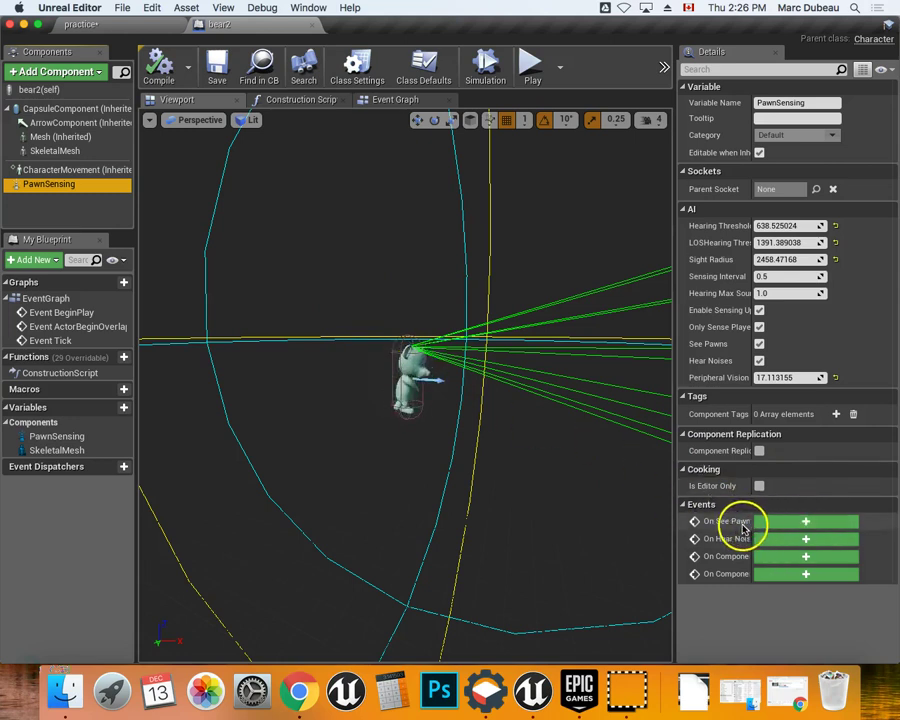
pyautogui.click(806, 521)
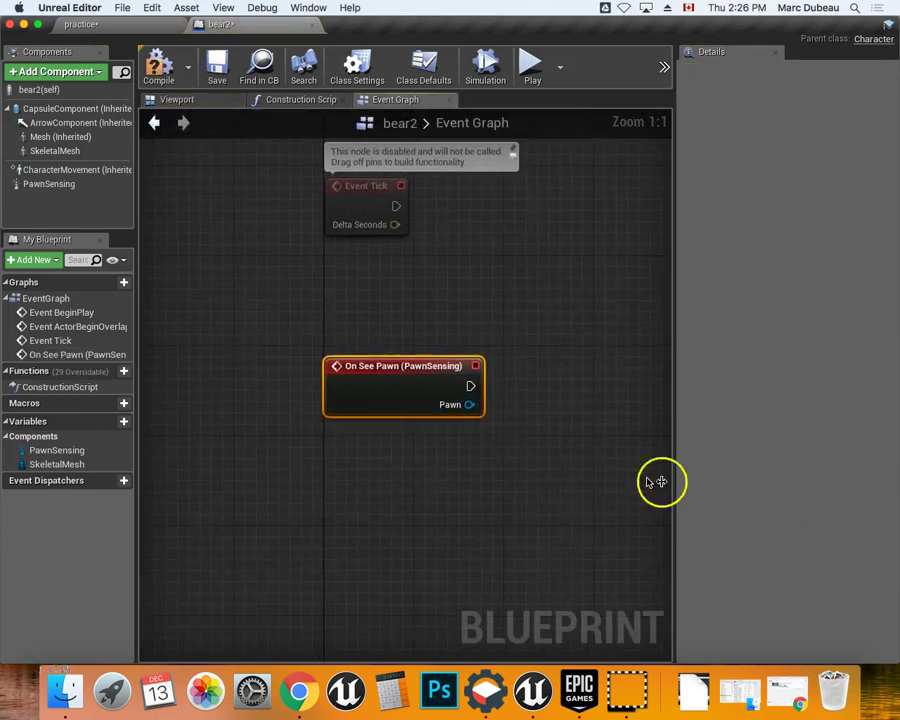